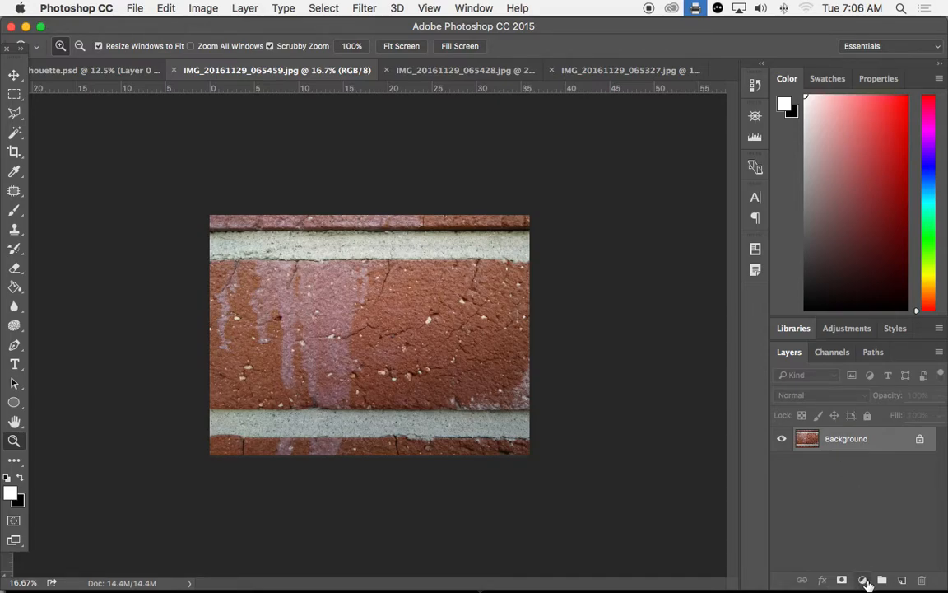
- Add a Black & White adjustment layer above the Background layer of the brick photo
{"action": "left_click", "coordinate": [862, 580]}
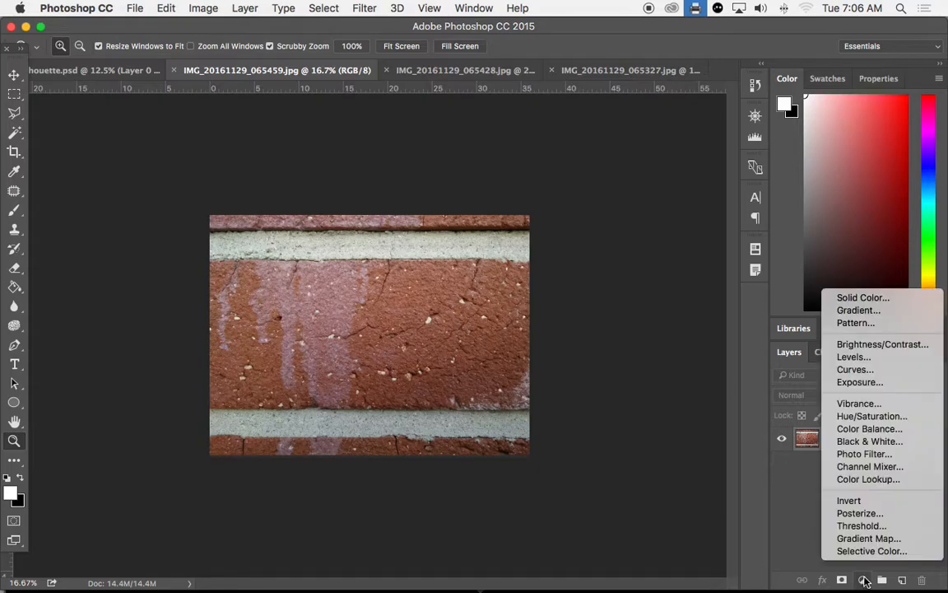
{"action": "left_click", "coordinate": [859, 445]}
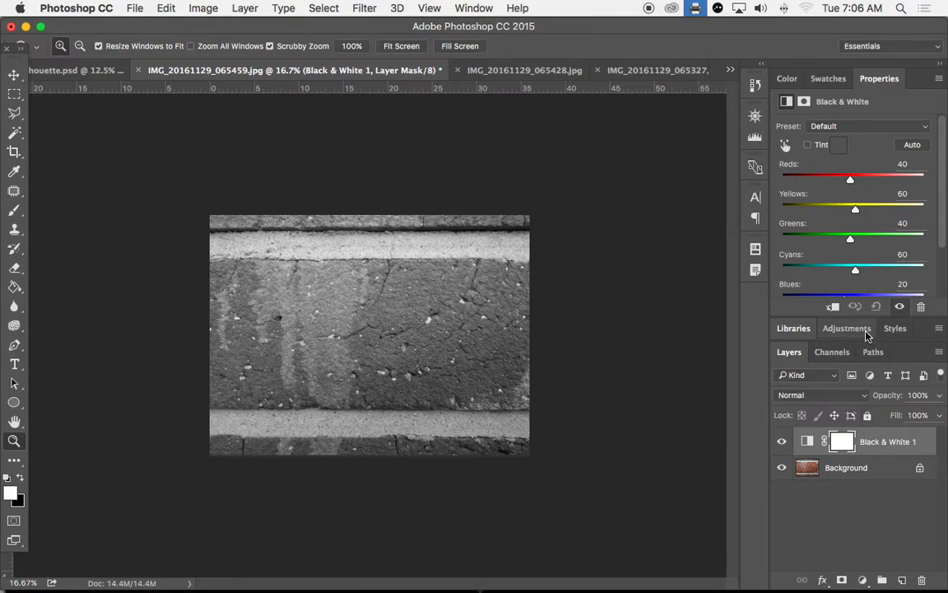
{"action": "left_click", "coordinate": [474, 8]}
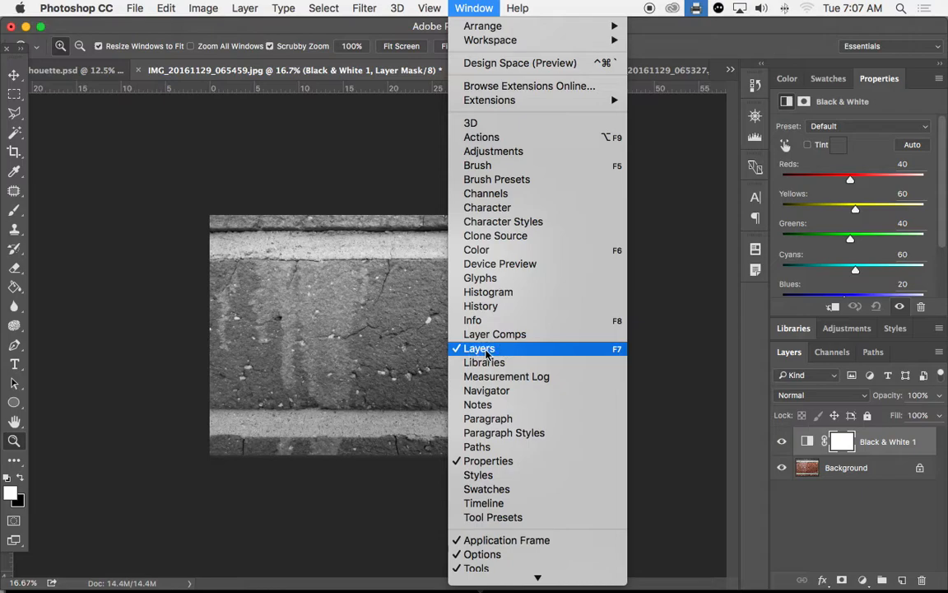
{"action": "left_click", "coordinate": [837, 512]}
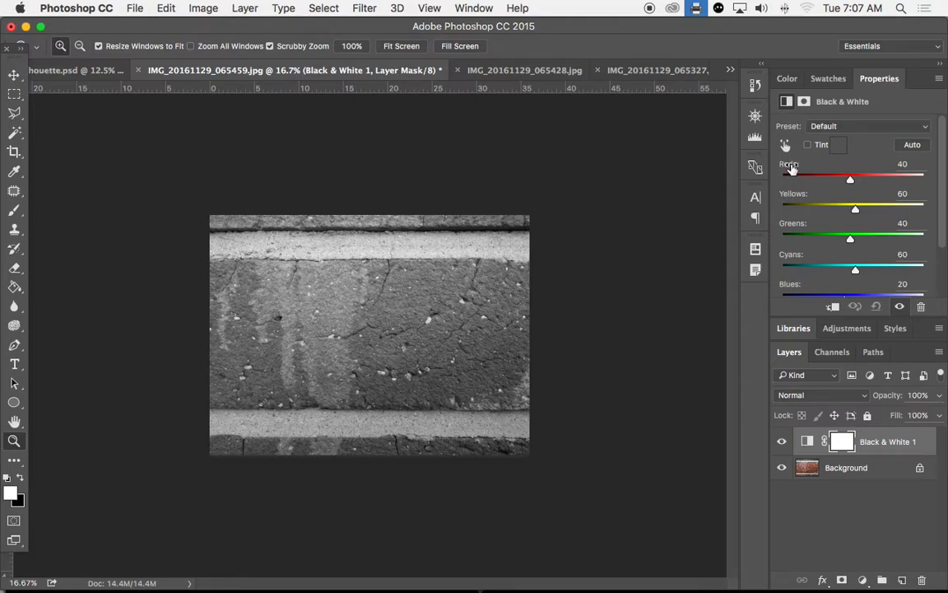
- Try Reds values of -50 and 5 on the Black & White adjustment, and revert to the history state where the layer was created
{"action": "left_click_drag", "start_coordinate": [851, 185], "coordinate": [826, 184]}
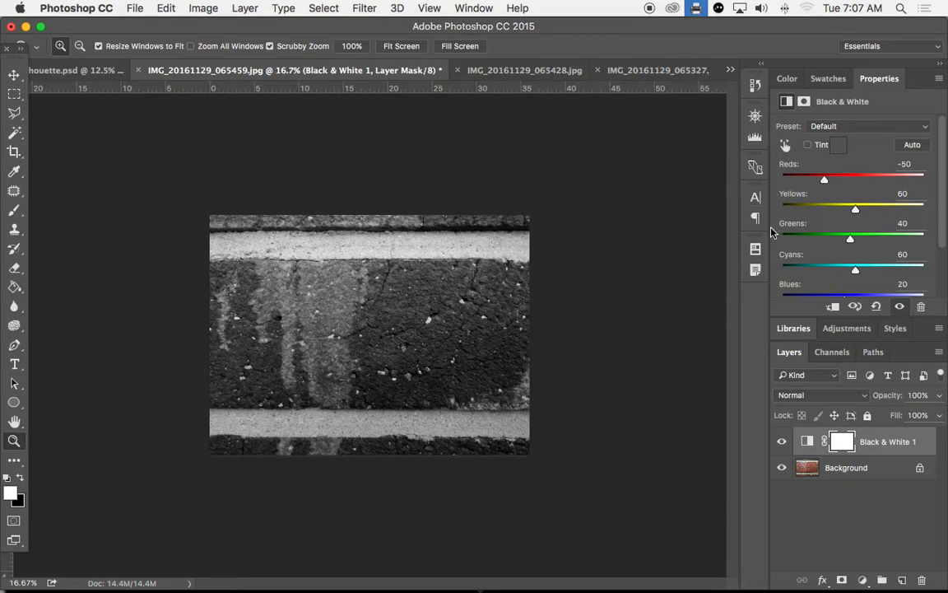
{"action": "left_click_drag", "start_coordinate": [825, 185], "coordinate": [841, 183]}
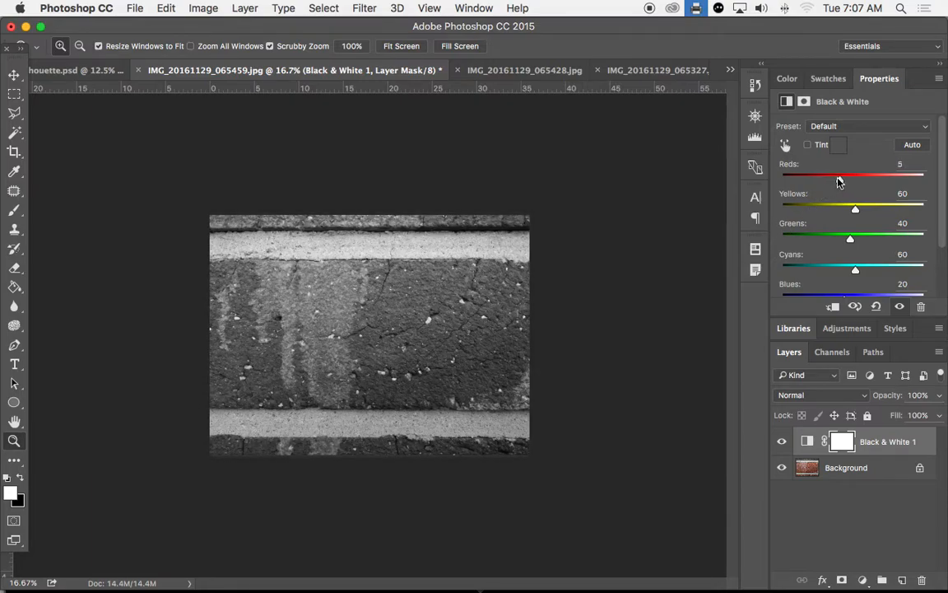
{"action": "key", "text": "super+z"}
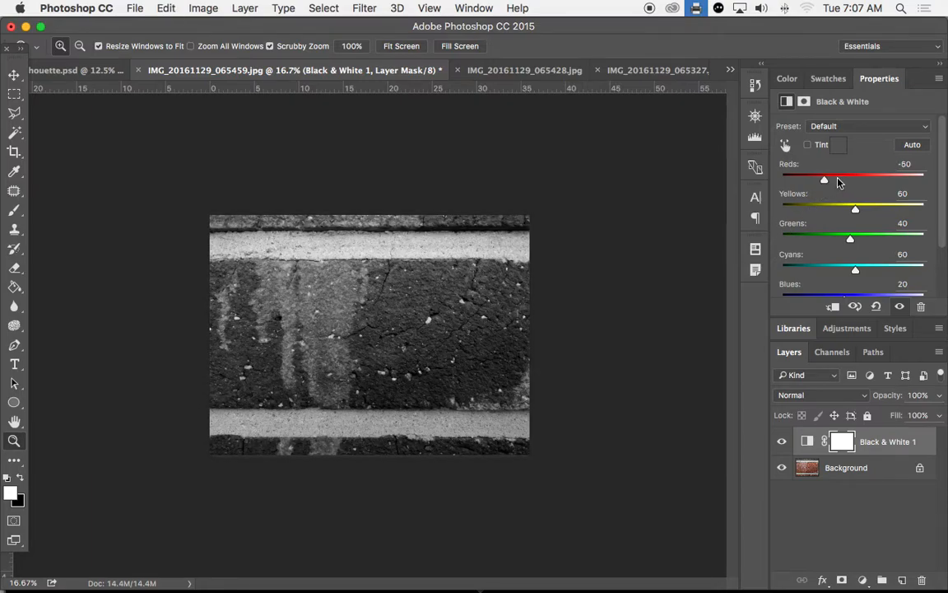
{"action": "left_click", "coordinate": [757, 89]}
{"action": "left_click", "coordinate": [689, 144]}
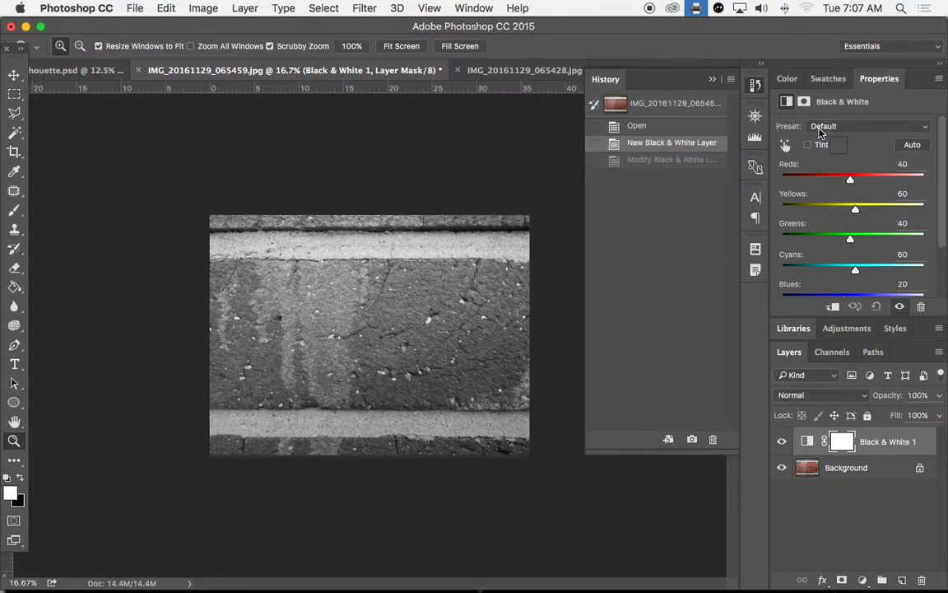
- Try the Blue Filter, Green Filter and Red Filter presets, and toggle the adjustment layer's visibility to compare with the colour photo
{"action": "left_click", "coordinate": [820, 128]}
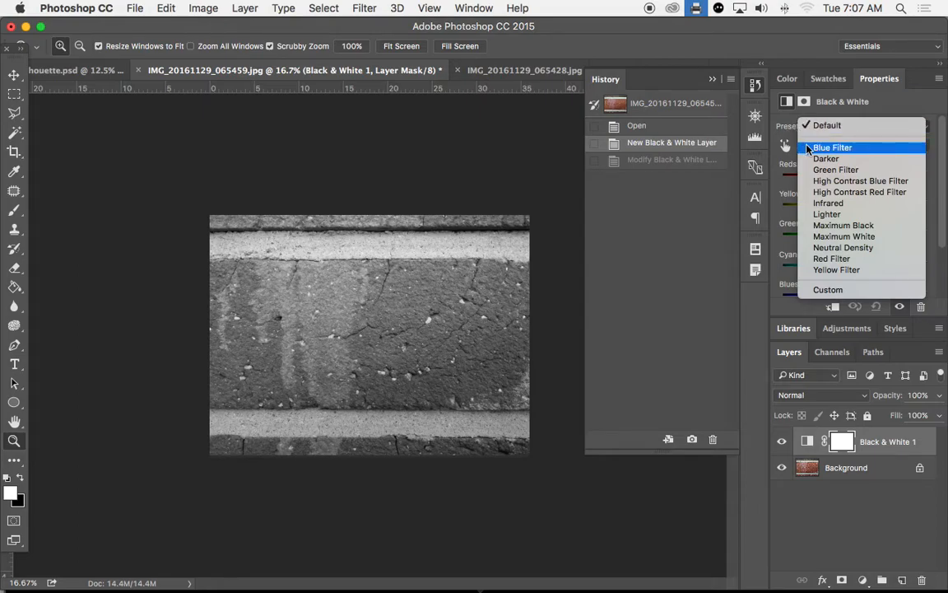
{"action": "left_click", "coordinate": [808, 148]}
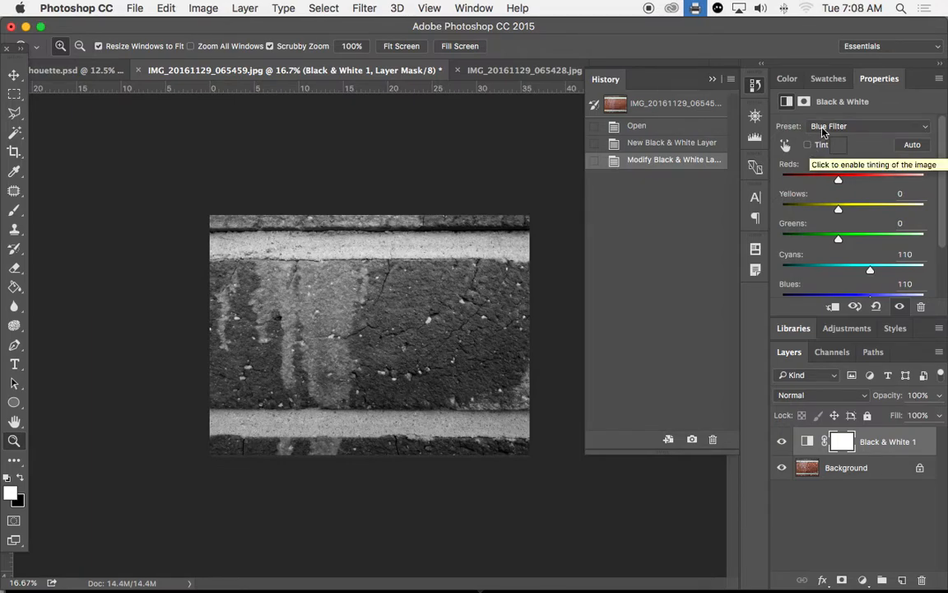
{"action": "left_click", "coordinate": [823, 128]}
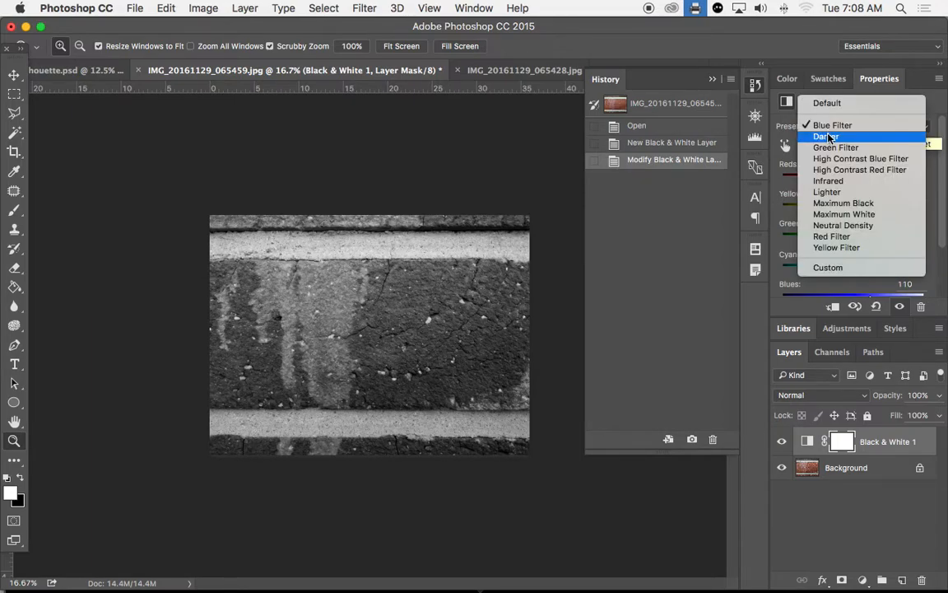
{"action": "left_click", "coordinate": [830, 148]}
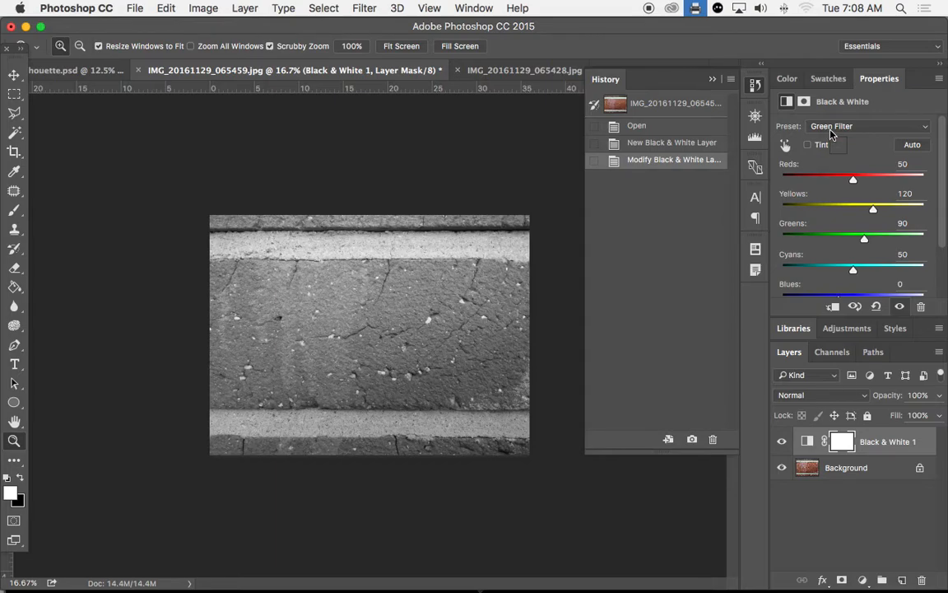
{"action": "left_click", "coordinate": [831, 129]}
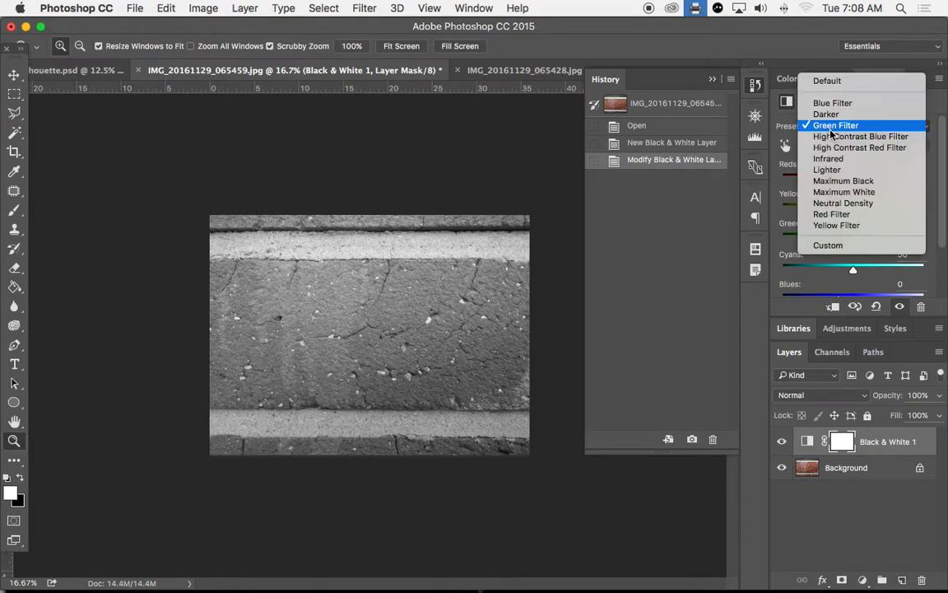
{"action": "left_click", "coordinate": [830, 215]}
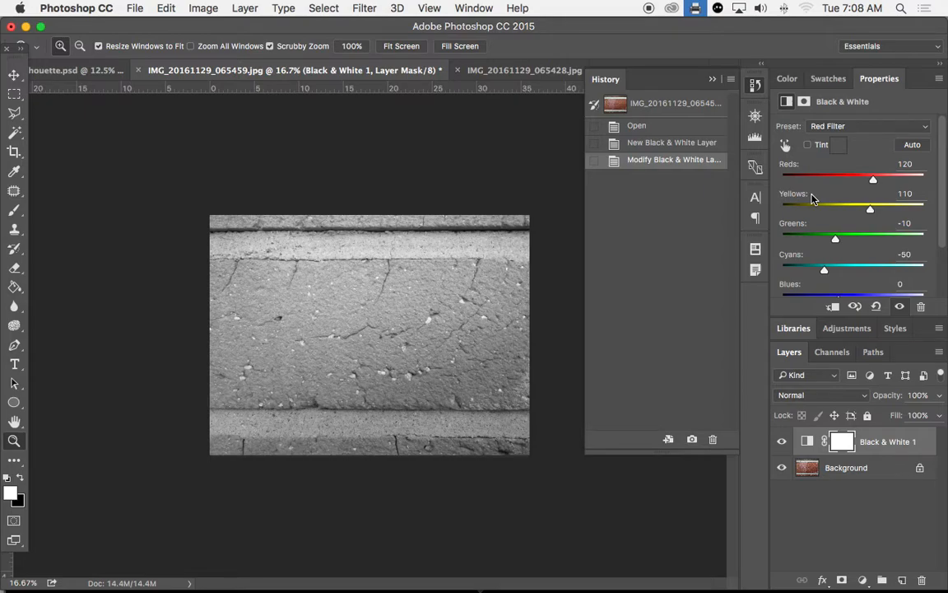
{"action": "left_click", "coordinate": [783, 442]}
{"action": "left_click", "coordinate": [782, 442]}
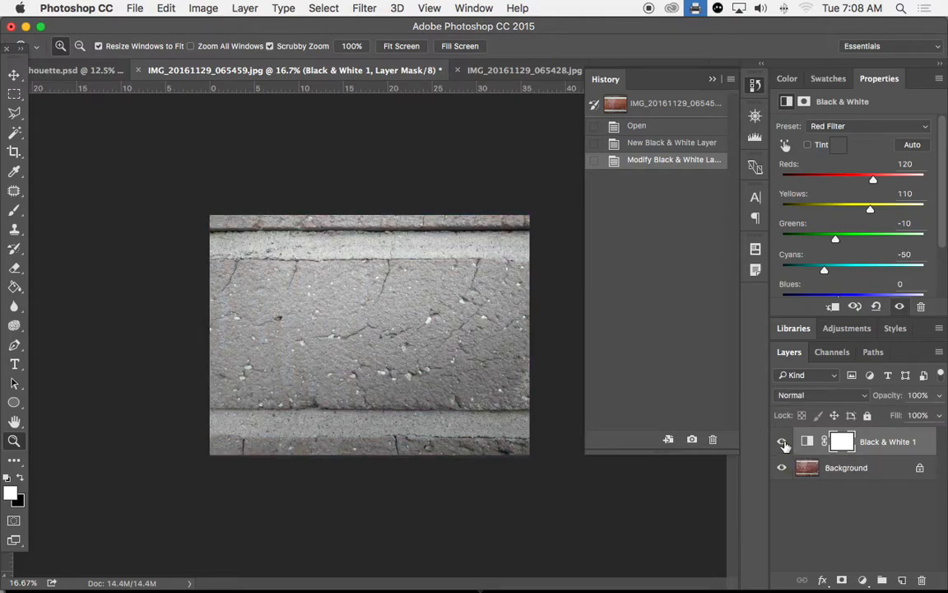
- Switch the Black & White adjustment back to the Blue Filter preset and return it to Default
{"action": "left_click", "coordinate": [827, 126]}
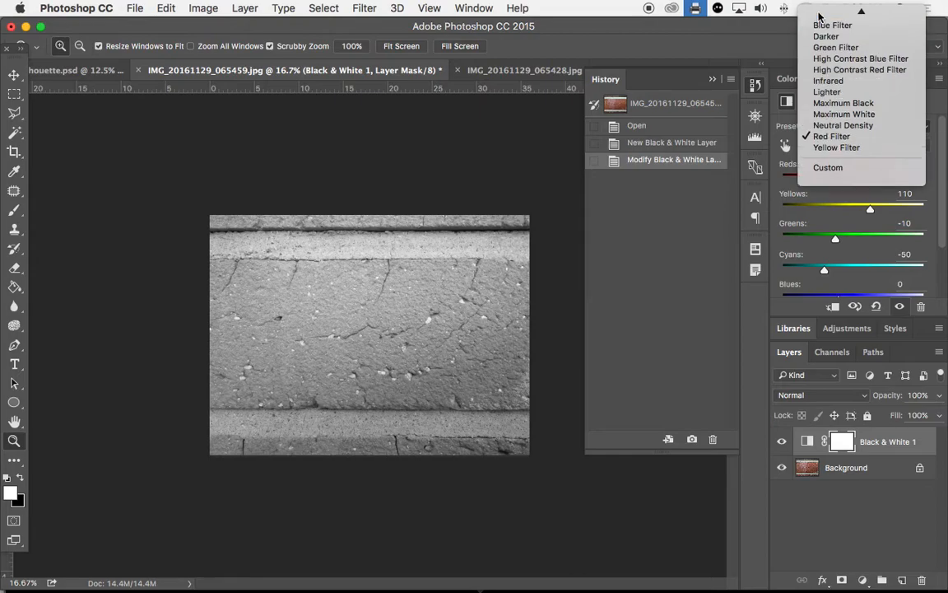
{"action": "left_click", "coordinate": [827, 35]}
{"action": "left_click", "coordinate": [829, 125]}
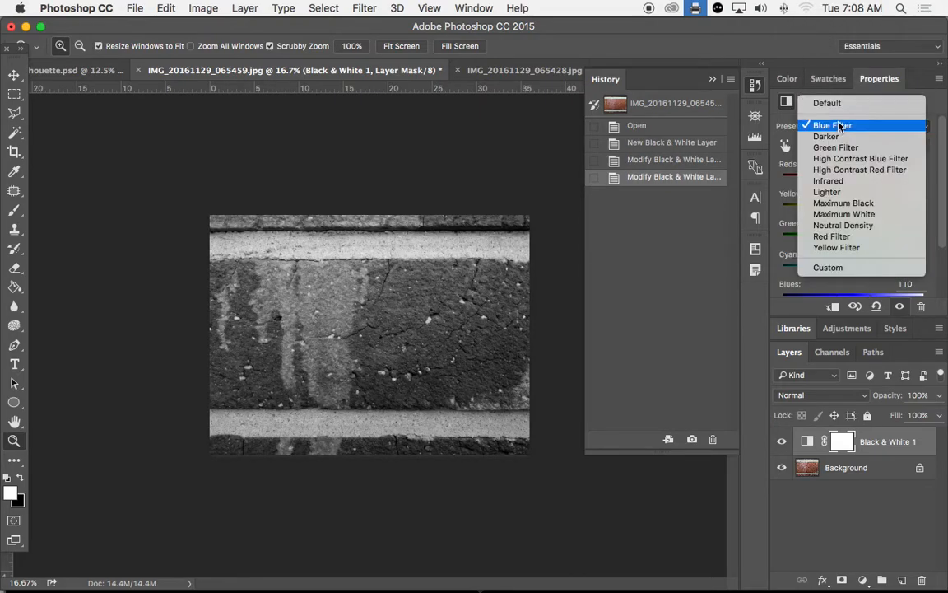
{"action": "left_click", "coordinate": [838, 105]}
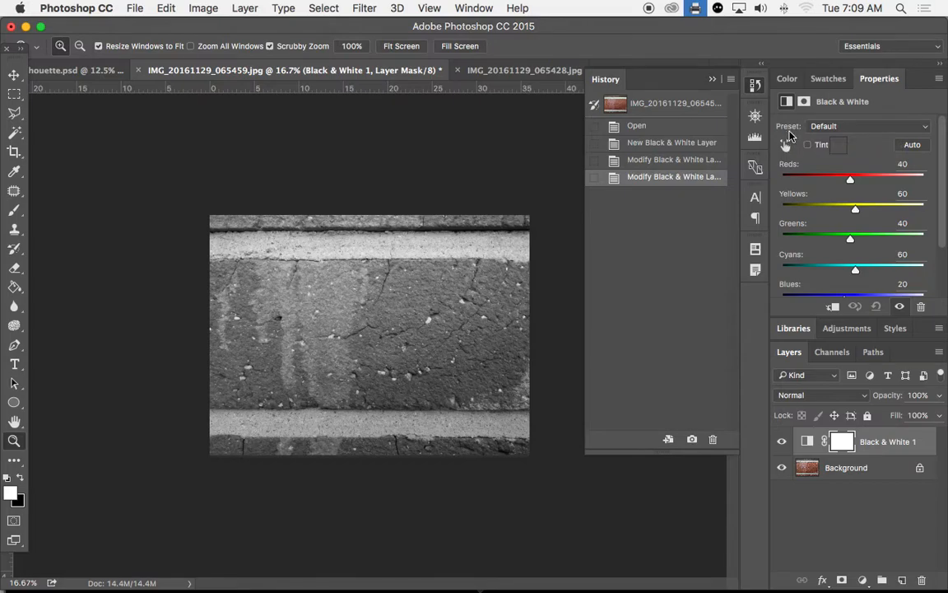
- Try the High Contrast Red Filter, Blue Filter and Green Filter presets on the adjustment, and restore the Default preset
{"action": "left_click", "coordinate": [825, 128]}
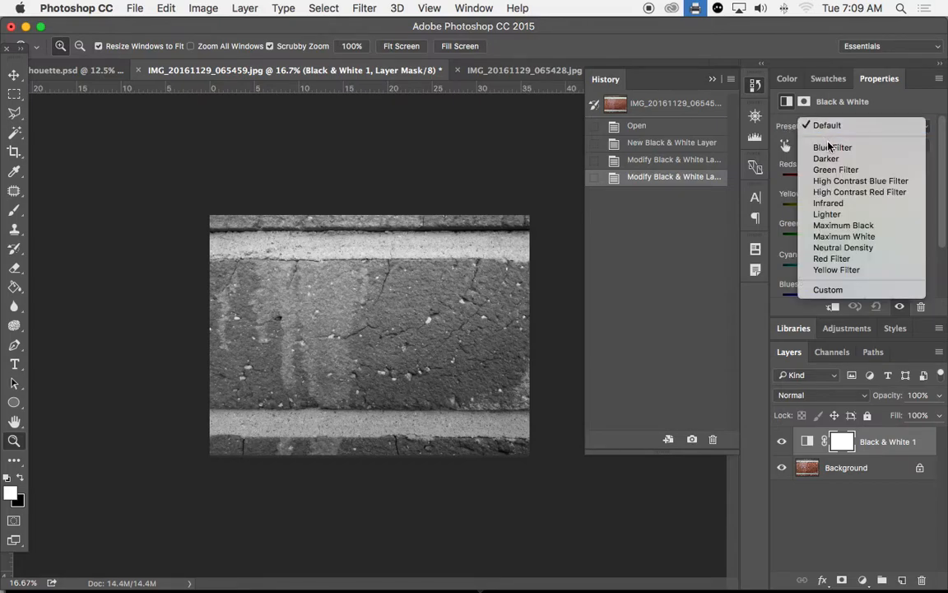
{"action": "left_click", "coordinate": [843, 194]}
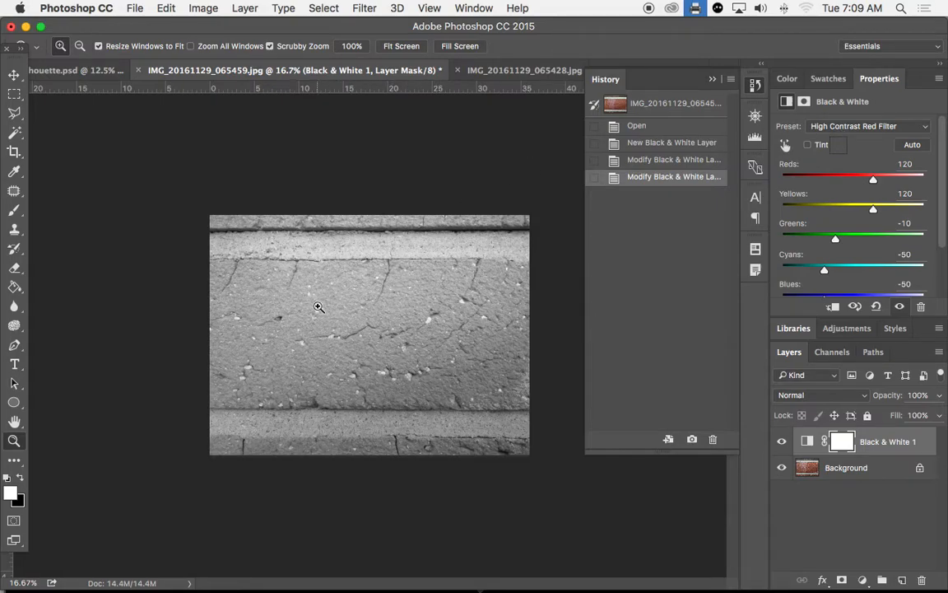
{"action": "left_click", "coordinate": [827, 127]}
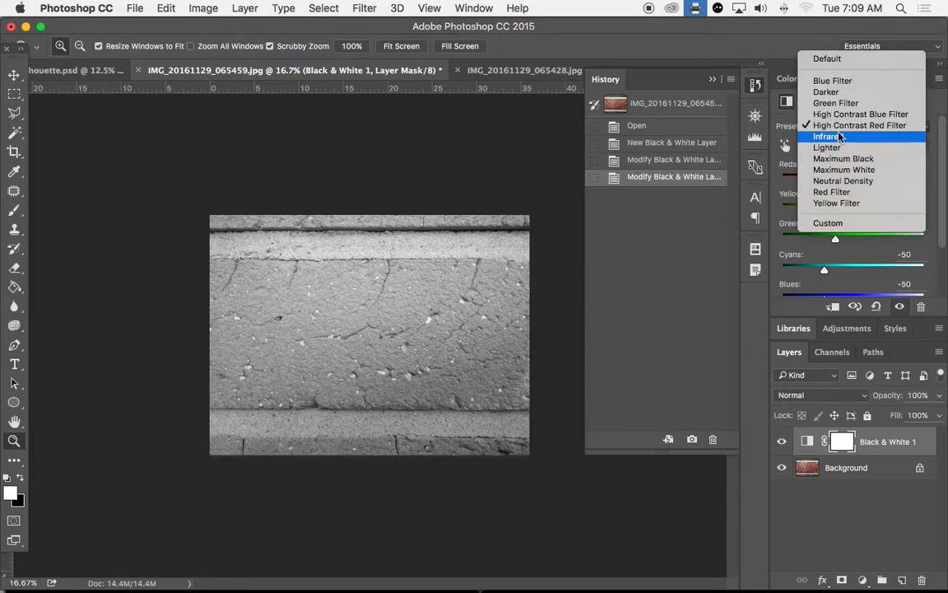
{"action": "left_click", "coordinate": [832, 101]}
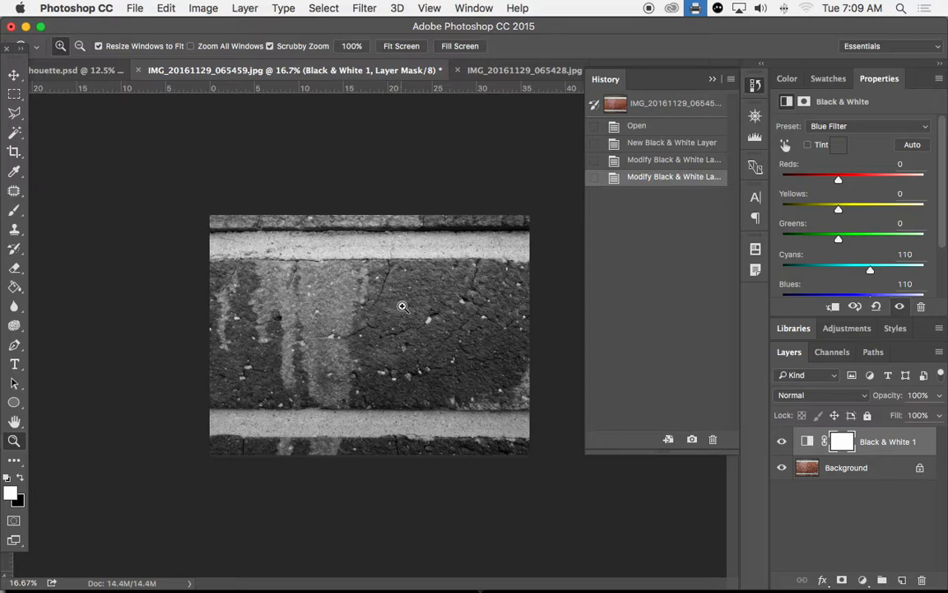
{"action": "left_click", "coordinate": [921, 126]}
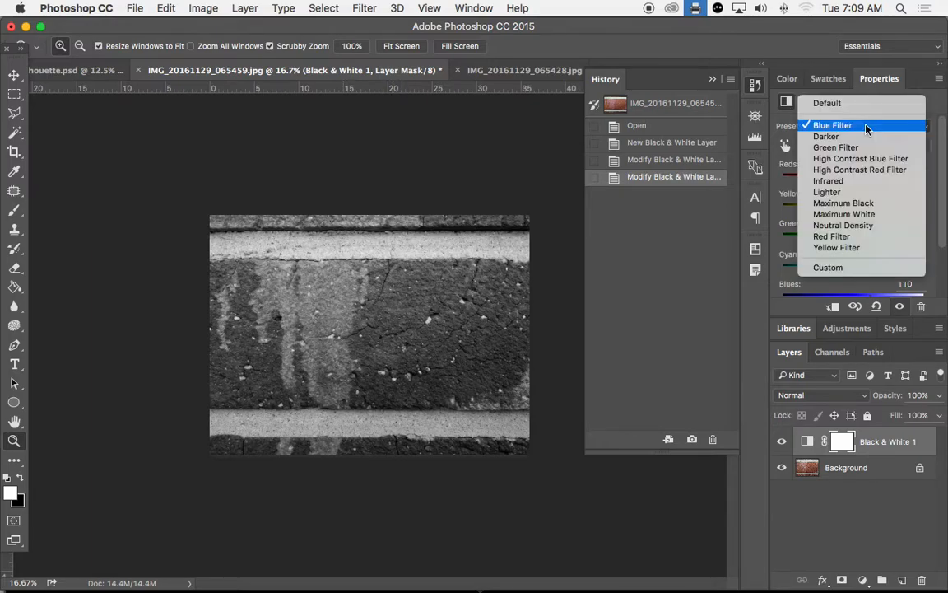
{"action": "left_click", "coordinate": [870, 148]}
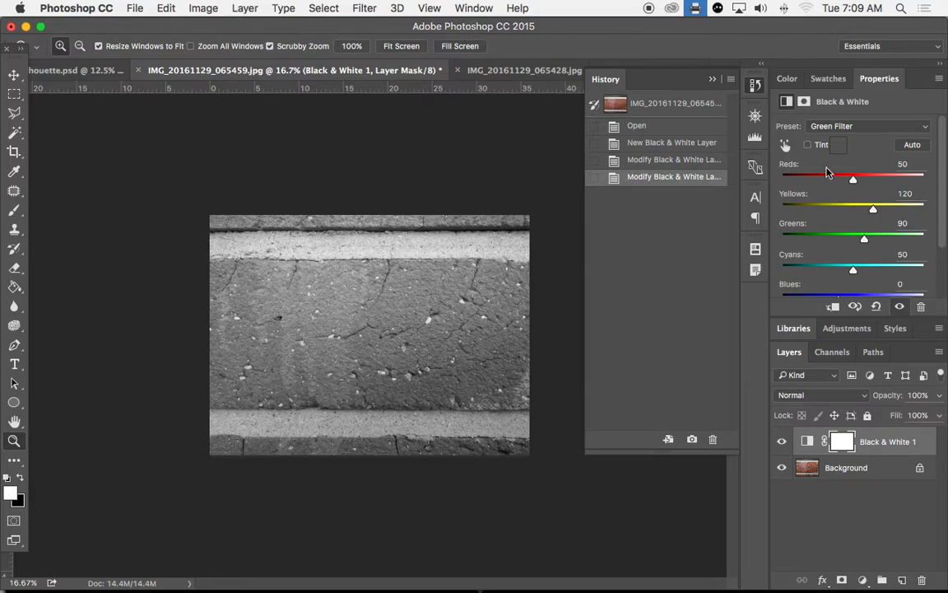
{"action": "left_click", "coordinate": [826, 127]}
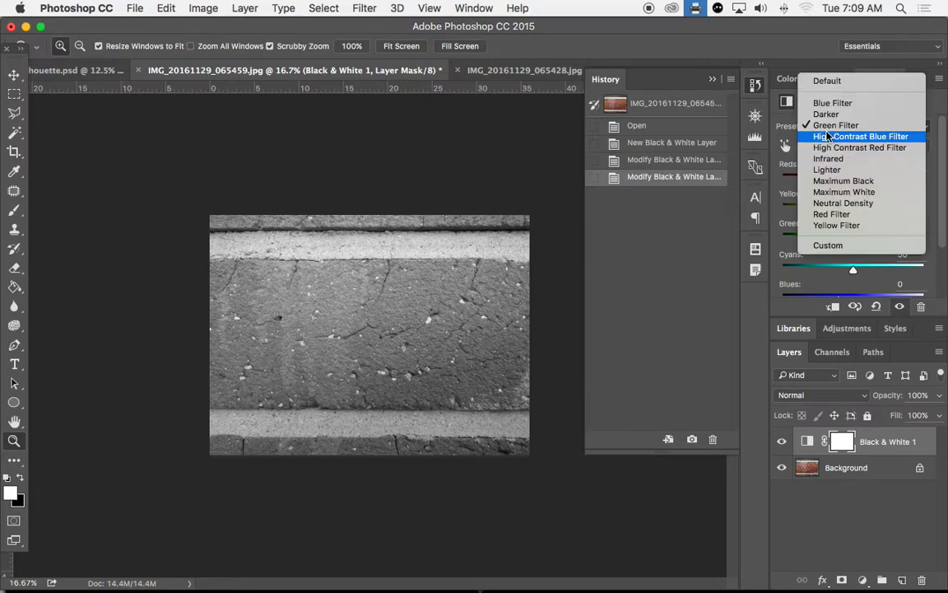
{"action": "left_click", "coordinate": [827, 81]}
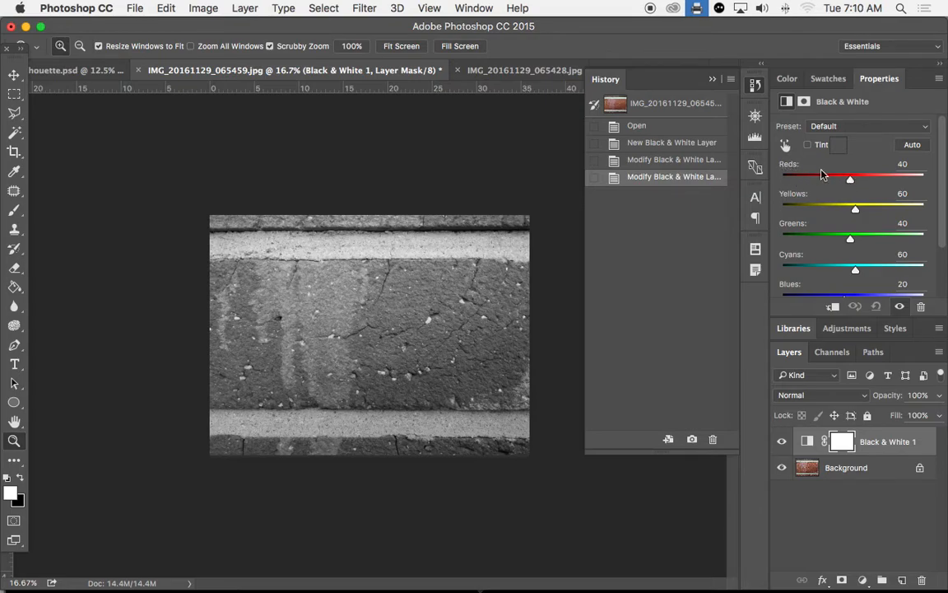
- Lower the Black & White adjustment's Reds to -42 and rename its layer "Red Turned Down"
{"action": "left_click_drag", "start_coordinate": [852, 182], "coordinate": [830, 184]}
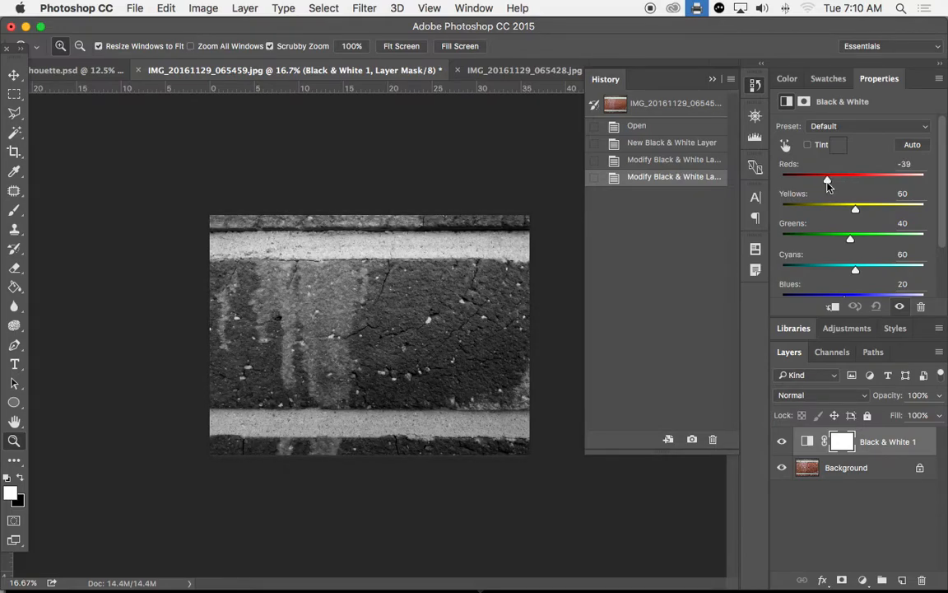
{"action": "left_click_drag", "start_coordinate": [828, 183], "coordinate": [826, 182]}
{"action": "double_click", "coordinate": [887, 442]}
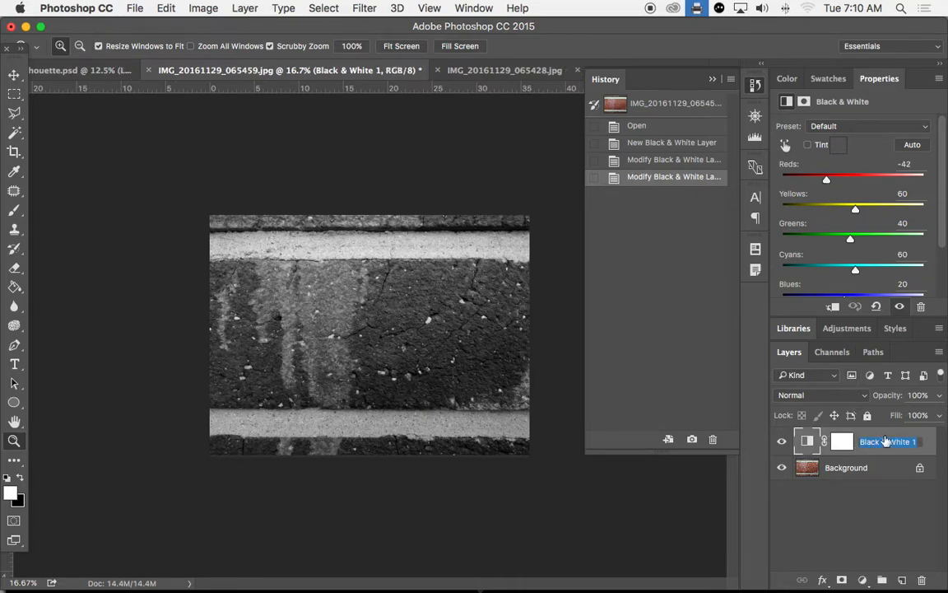
{"action": "type", "text": "Red Turned Down"}
{"action": "key", "text": "Return"}
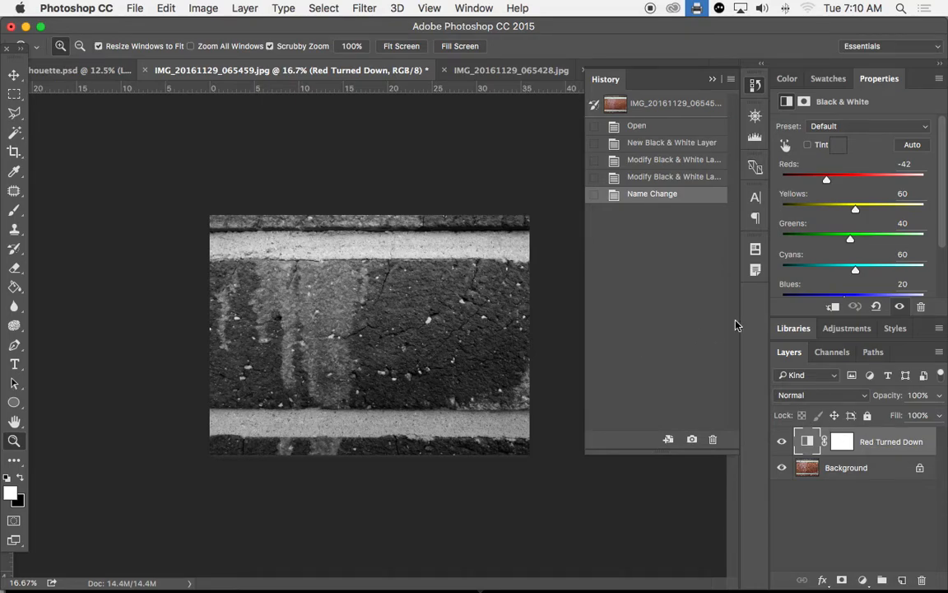
- Hide the Red Turned Down layer and add a second Black & White adjustment layer above it
{"action": "left_click", "coordinate": [839, 445]}
{"action": "left_click", "coordinate": [782, 443]}
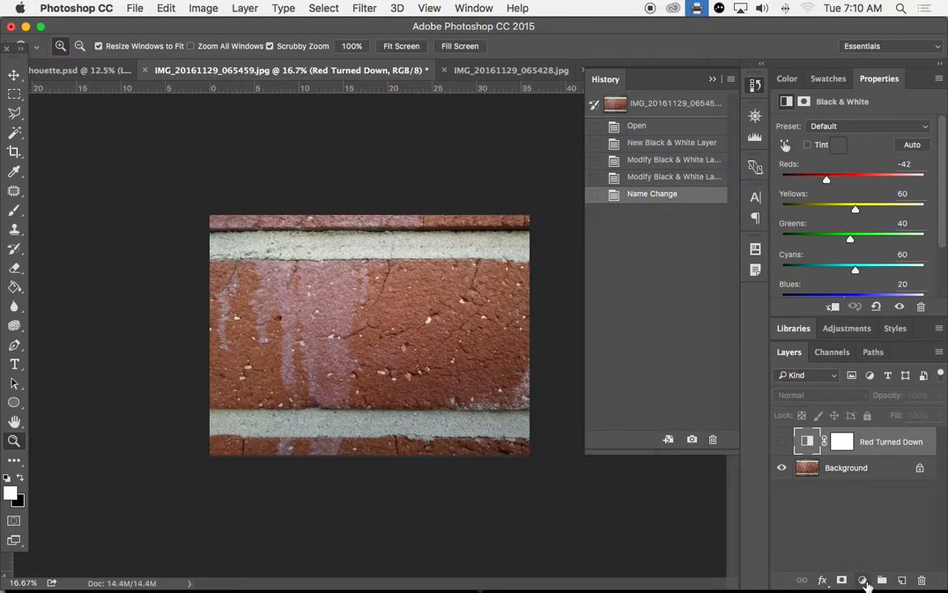
{"action": "left_click", "coordinate": [863, 580]}
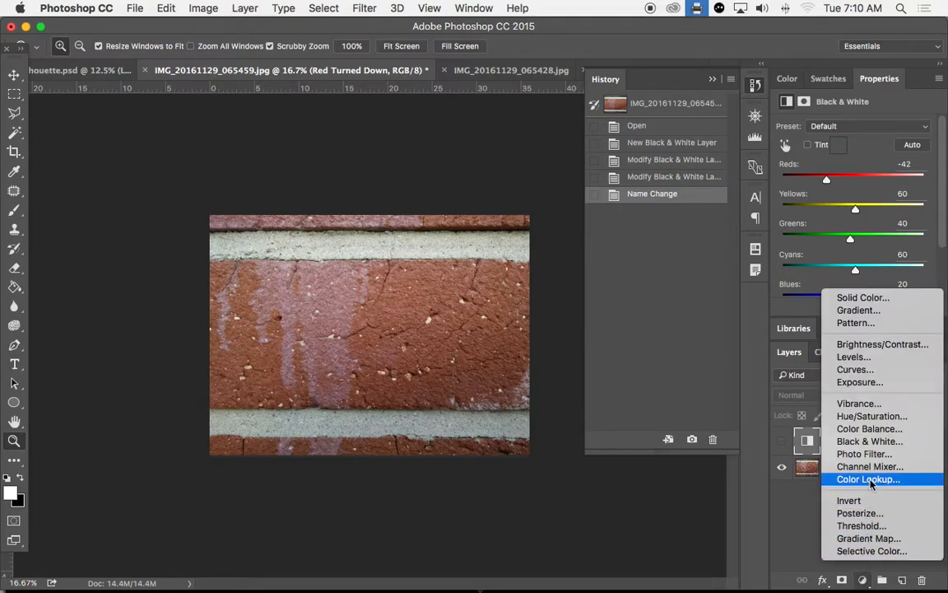
{"action": "left_click", "coordinate": [873, 441]}
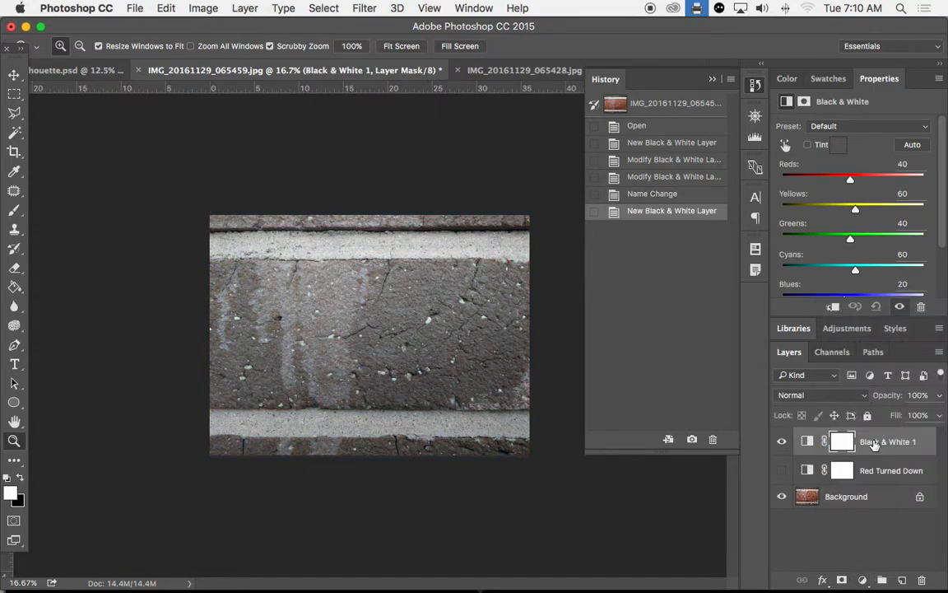
- Try the Green Filter preset on the new Black & White adjustment and set it to Blue Filter
{"action": "left_click", "coordinate": [827, 128]}
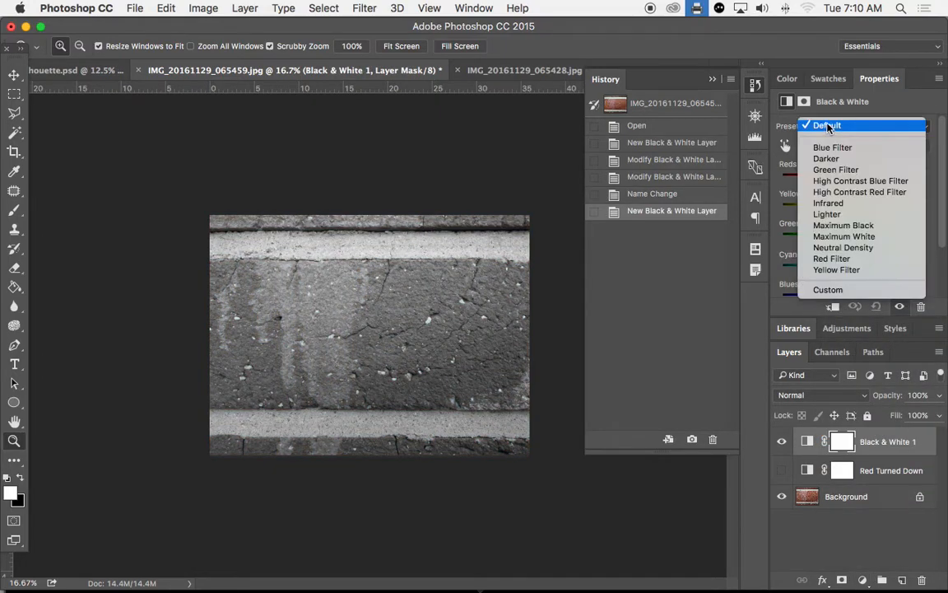
{"action": "left_click", "coordinate": [840, 170]}
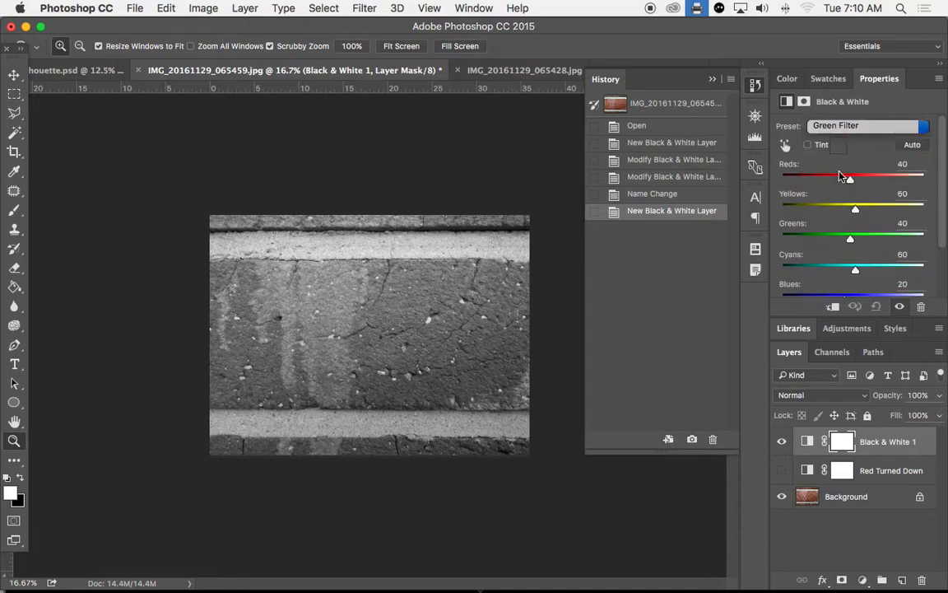
{"action": "left_click", "coordinate": [841, 127]}
{"action": "left_click", "coordinate": [836, 107]}
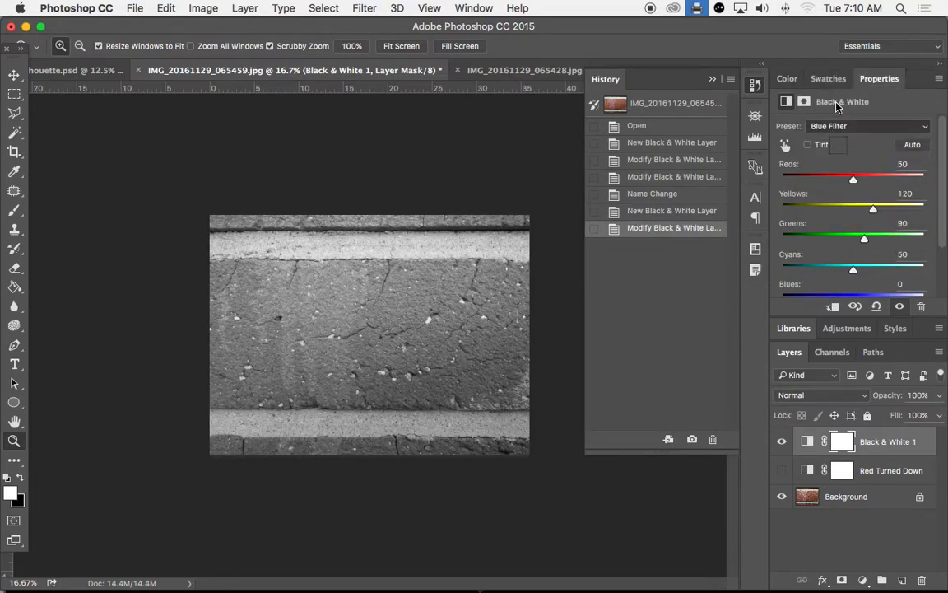
- Set the Black & White 1 adjustment to the Green Filter preset and compare it with the Red Turned Down layer by switching their visibility
{"action": "left_click", "coordinate": [839, 128]}
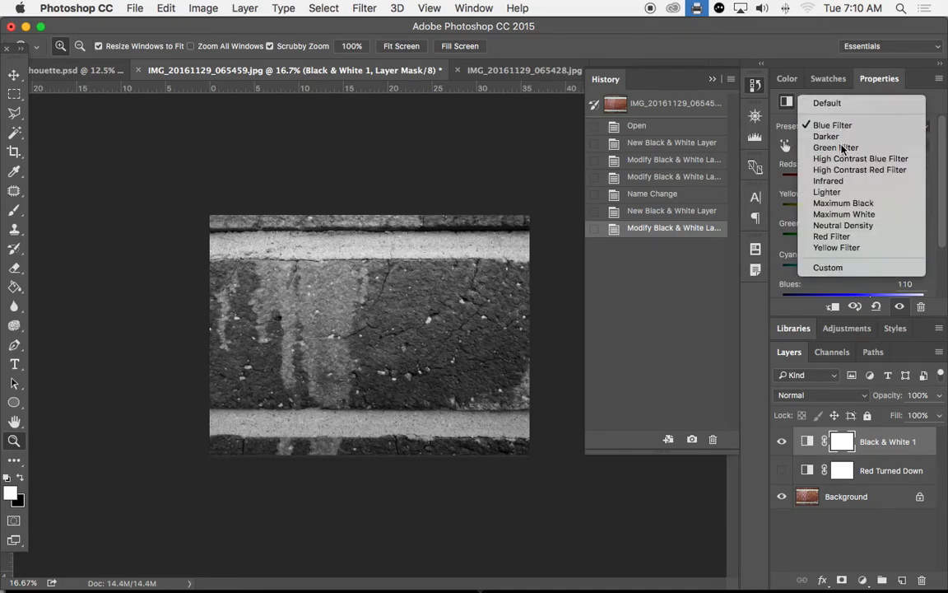
{"action": "left_click", "coordinate": [837, 148]}
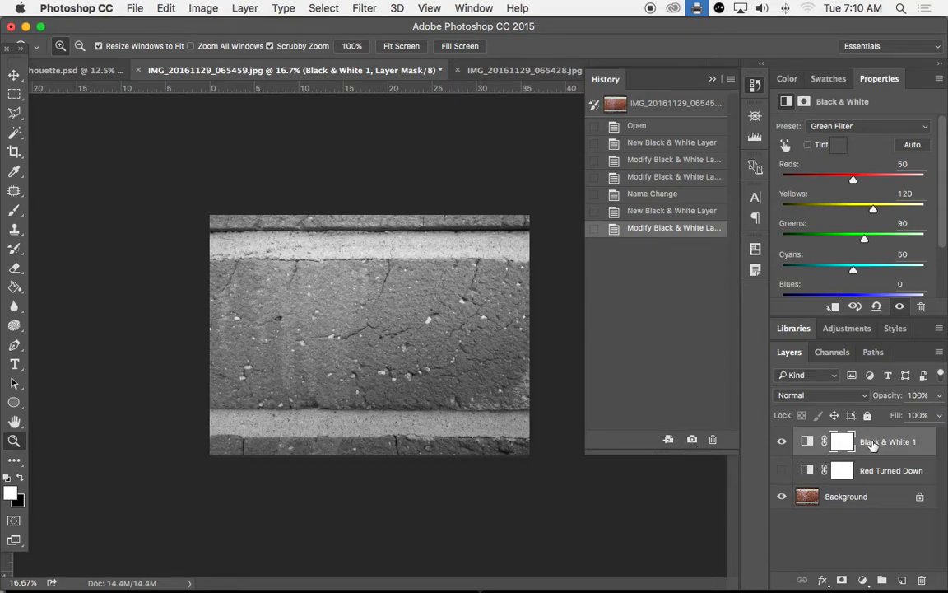
{"action": "left_click", "coordinate": [782, 442]}
{"action": "left_click", "coordinate": [782, 471]}
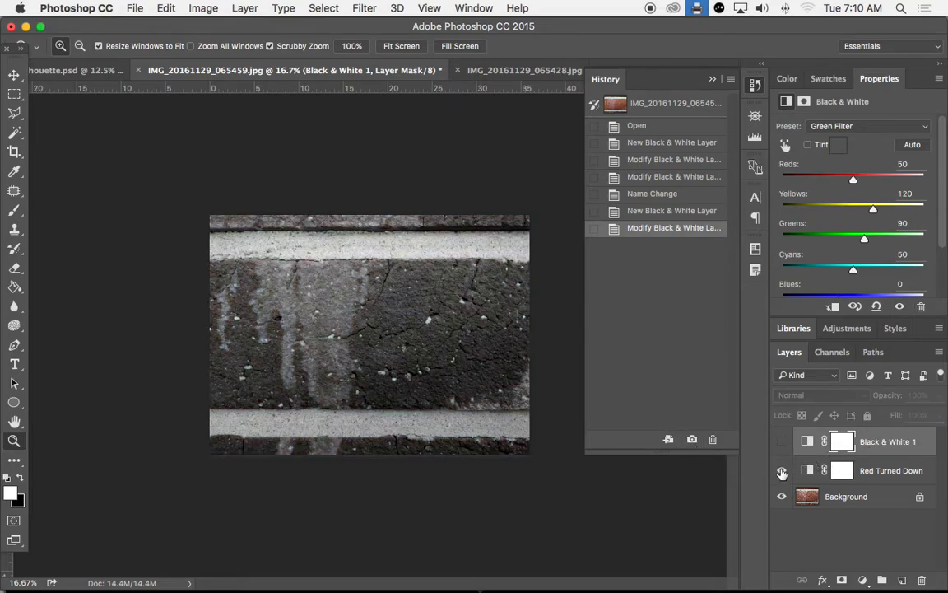
{"action": "left_click", "coordinate": [782, 471]}
{"action": "left_click", "coordinate": [782, 442]}
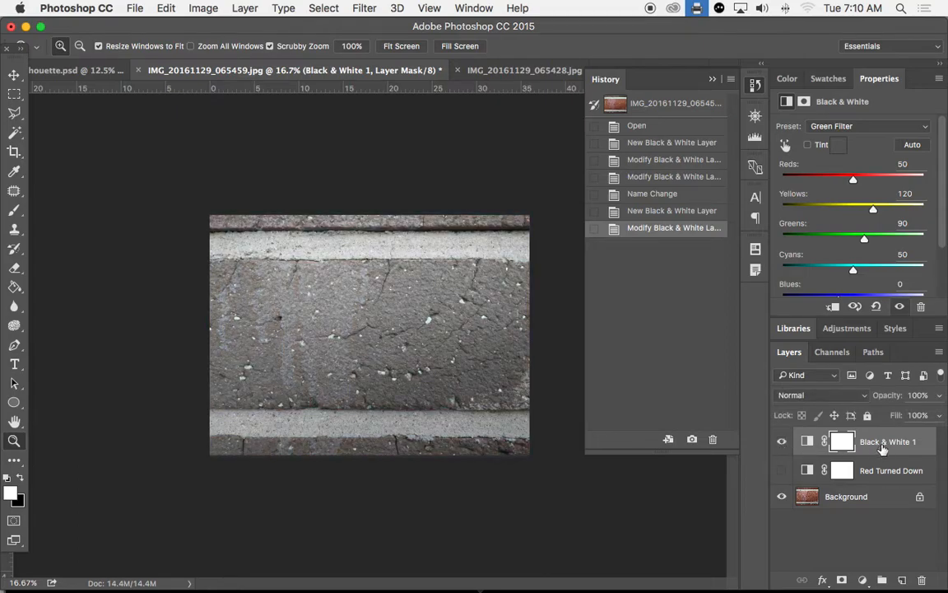
- Rename the Black & White 1 adjustment layer "Green Filter"
{"action": "double_click", "coordinate": [887, 442]}
{"action": "type", "text": "Green Filter"}
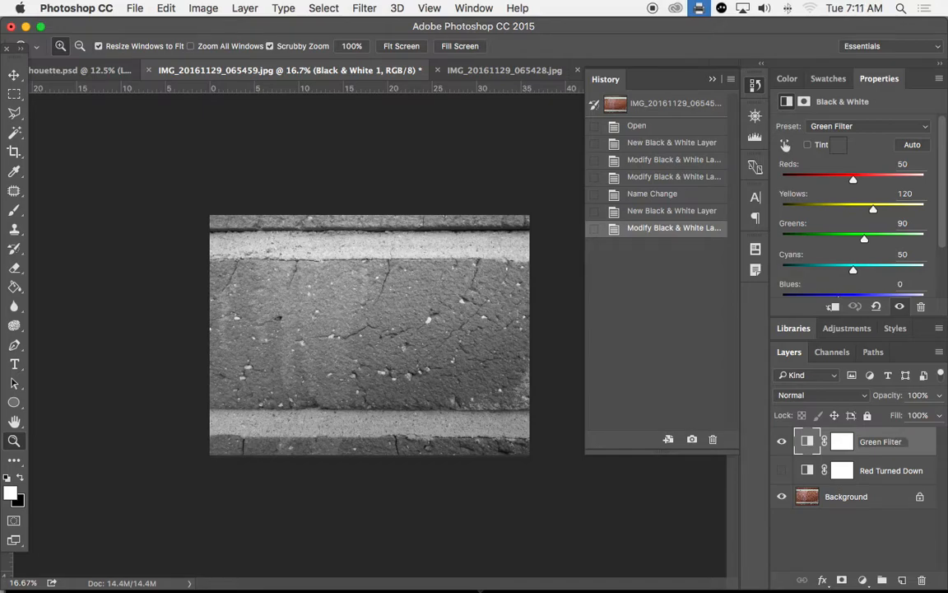
{"action": "key", "text": "Return"}
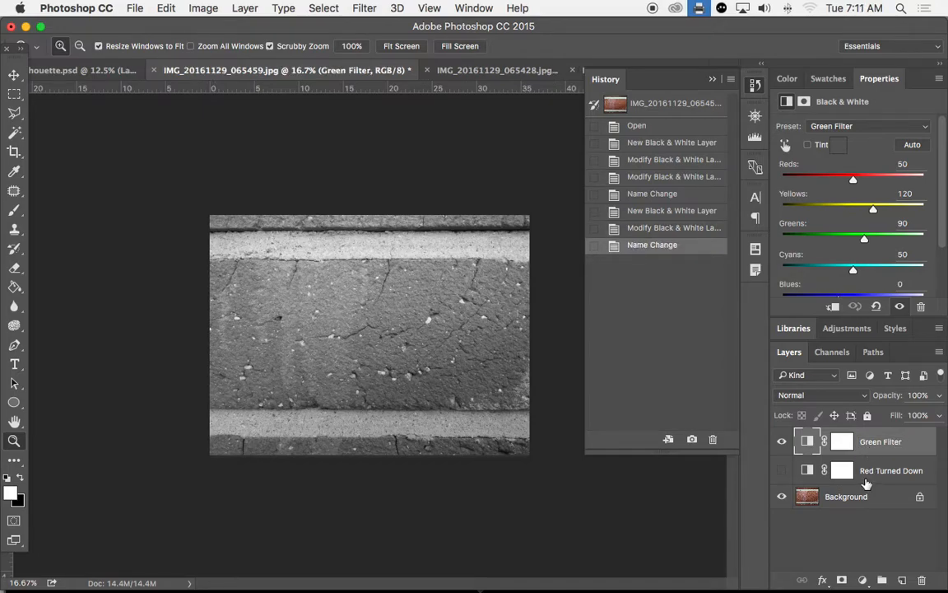
- Hide the Green Filter layer and add a third Black & White adjustment layer above it
{"action": "left_click", "coordinate": [783, 442]}
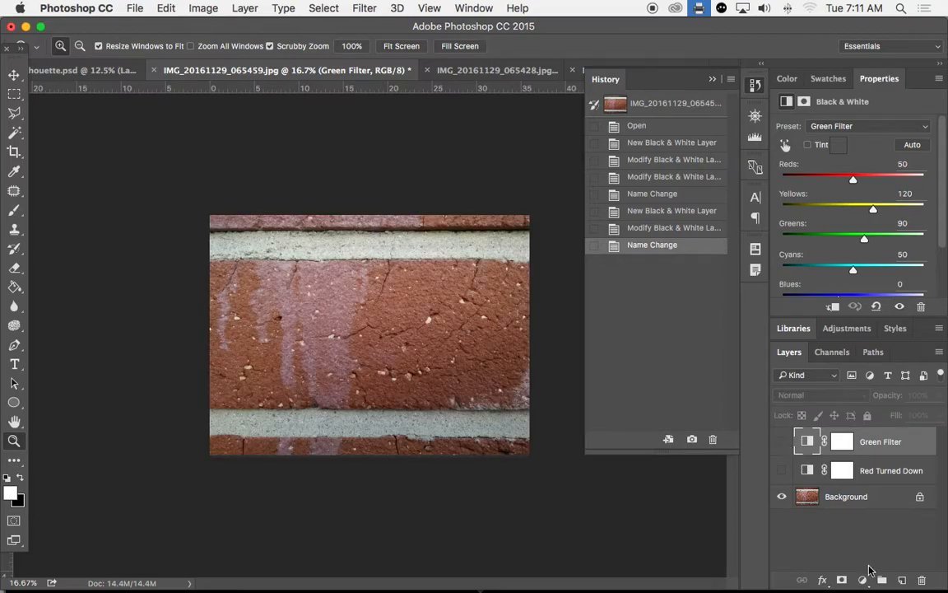
{"action": "left_click", "coordinate": [863, 581]}
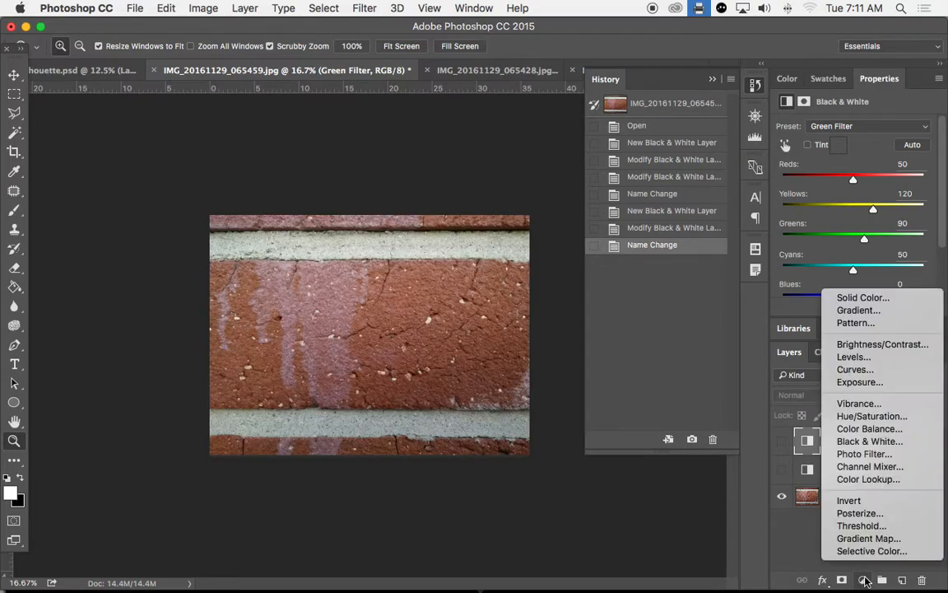
{"action": "left_click", "coordinate": [865, 445]}
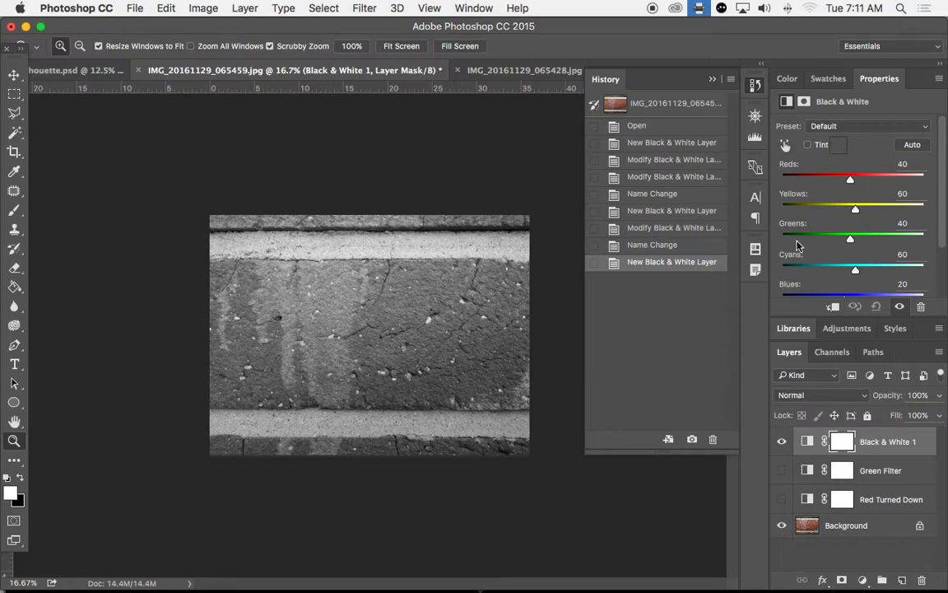
- Try the Maximum White and Yellow Filter presets on the new Black & White adjustment and set it to Infrared
{"action": "left_click", "coordinate": [826, 127]}
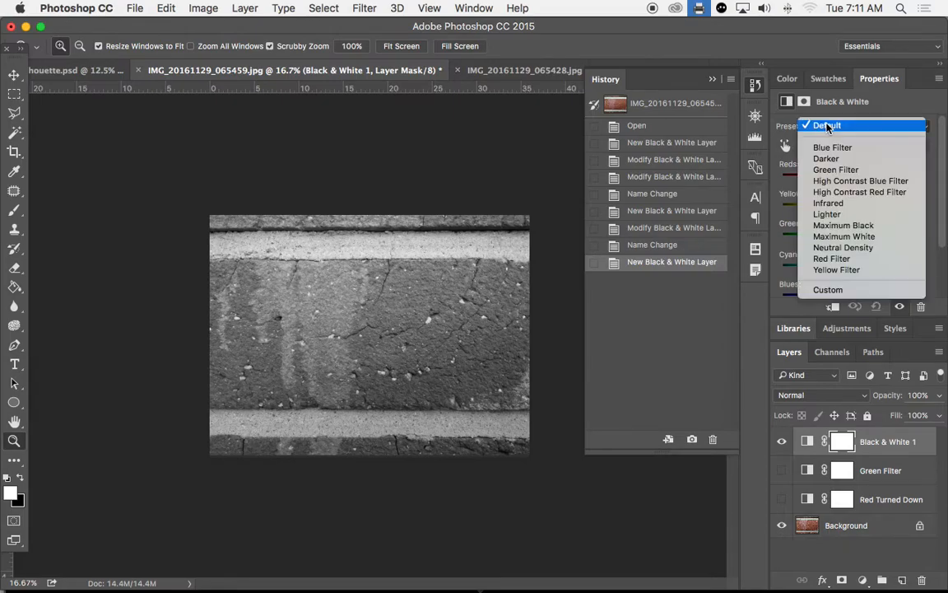
{"action": "left_click", "coordinate": [851, 238]}
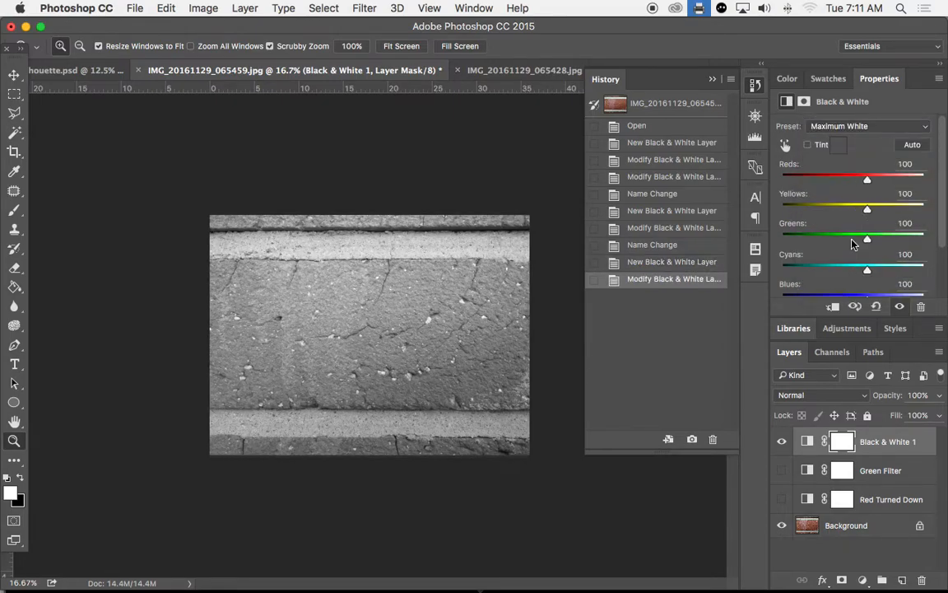
{"action": "left_click", "coordinate": [852, 127]}
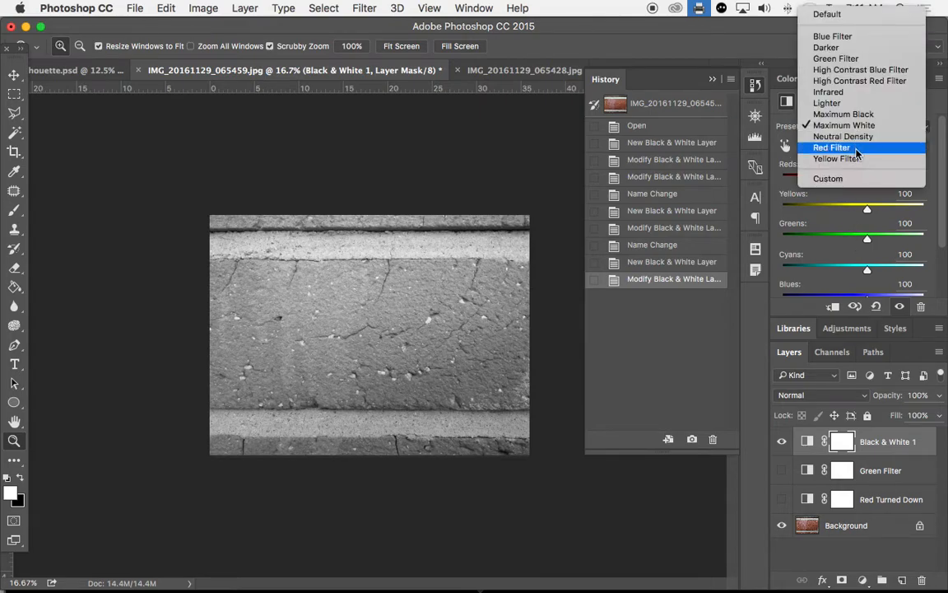
{"action": "left_click", "coordinate": [857, 159]}
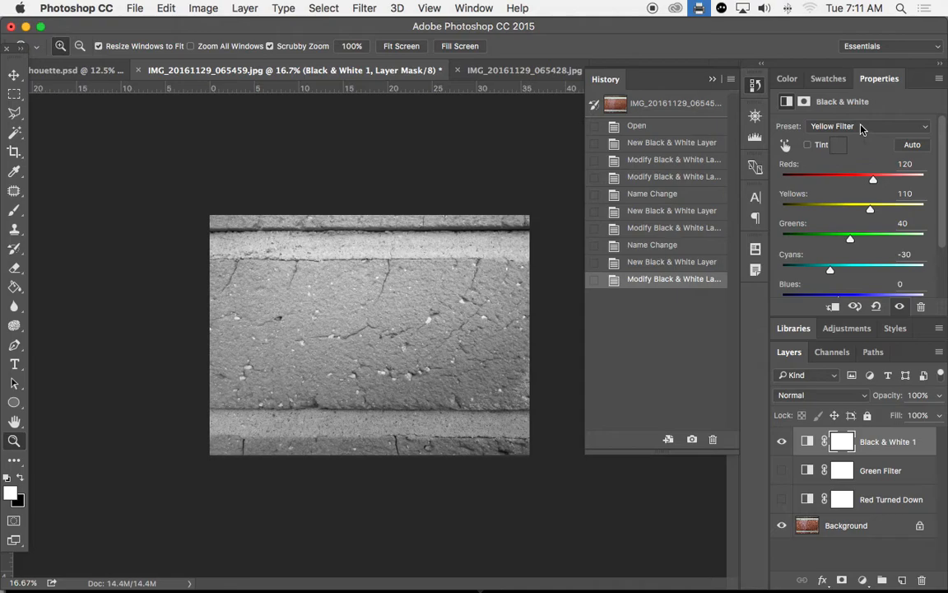
{"action": "left_click", "coordinate": [860, 127]}
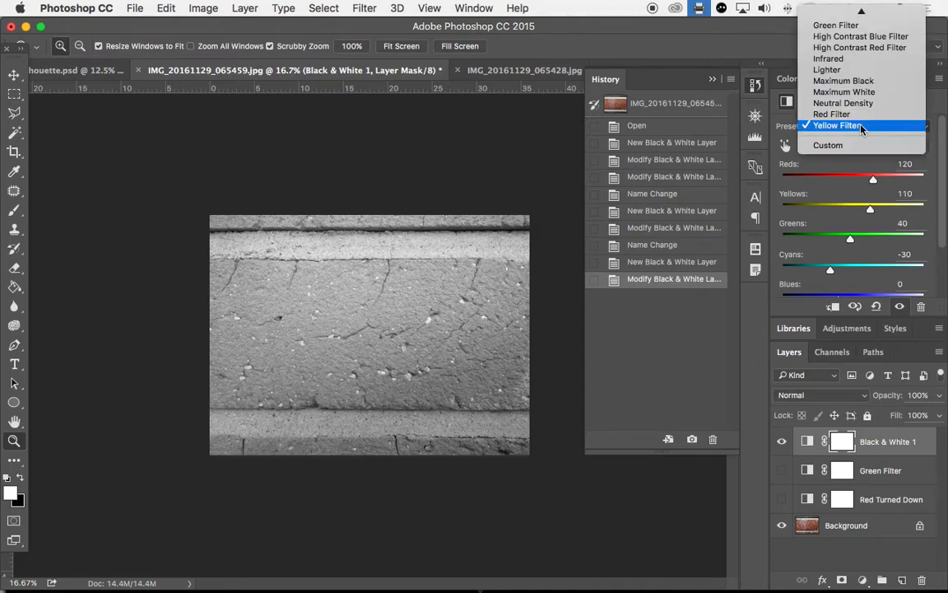
{"action": "left_click", "coordinate": [856, 60]}
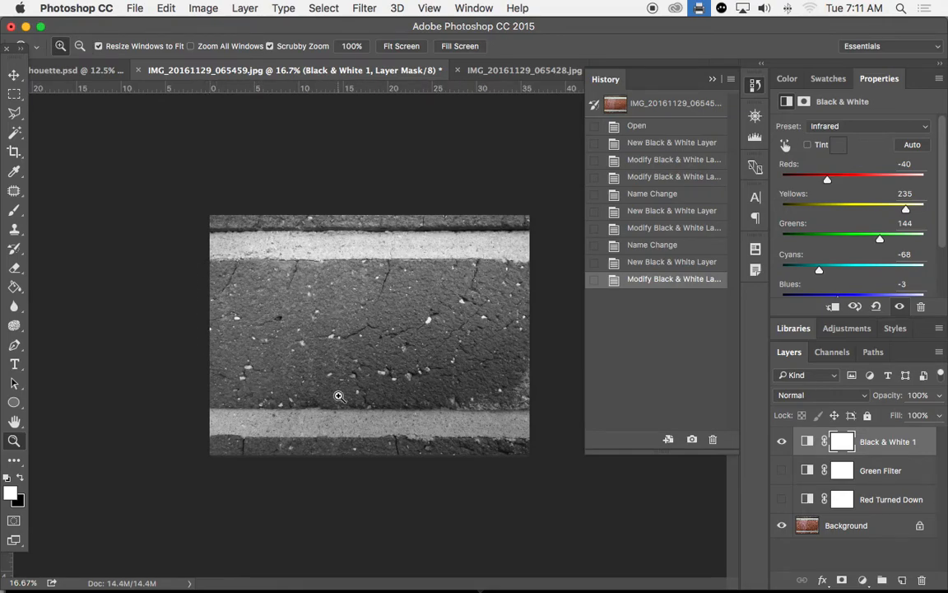
- Compare the infrared conversion with the original photo and the Red Turned Down layer by switching layer visibility
{"action": "left_click", "coordinate": [782, 441]}
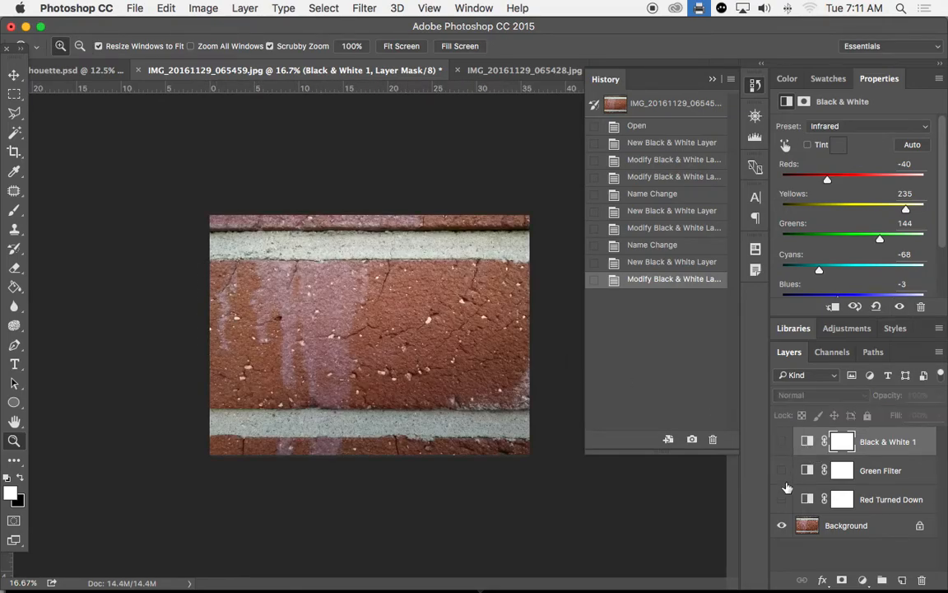
{"action": "left_click", "coordinate": [782, 500]}
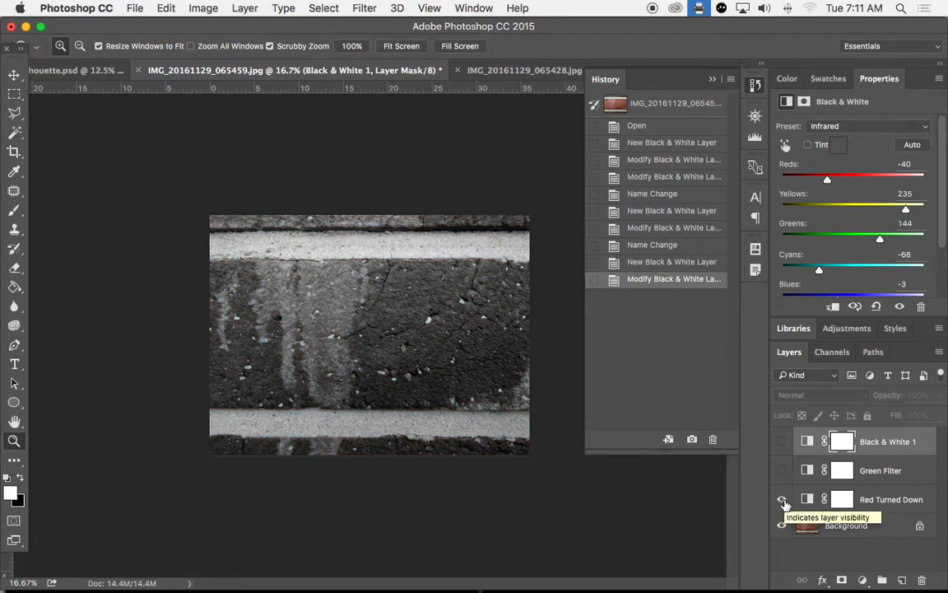
{"action": "left_click", "coordinate": [782, 500]}
{"action": "left_click", "coordinate": [782, 442]}
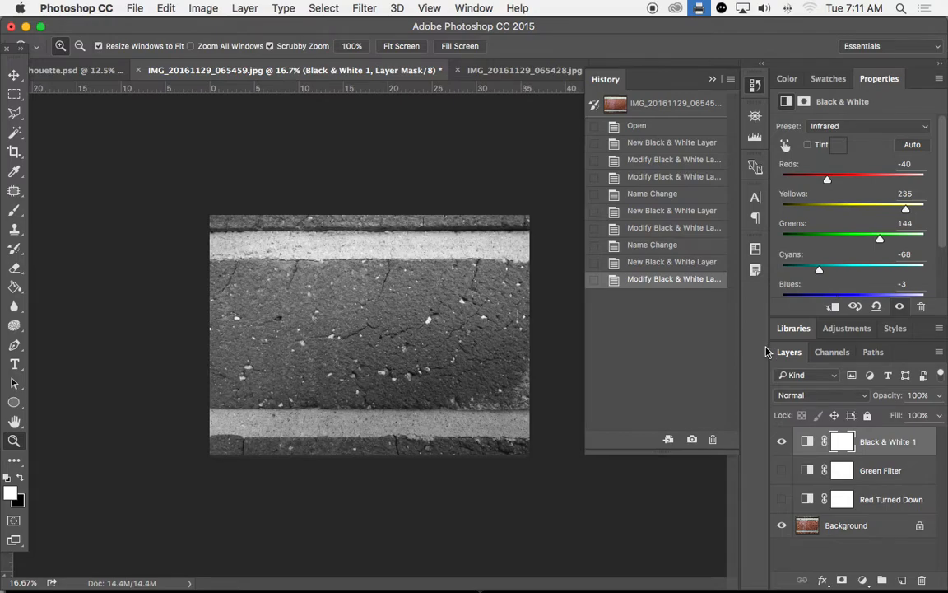
- Rename the newest Black & White adjustment layer "Infrared" and keep it selected
{"action": "double_click", "coordinate": [876, 442]}
{"action": "type", "text": "Infrared"}
{"action": "key", "text": "Return"}
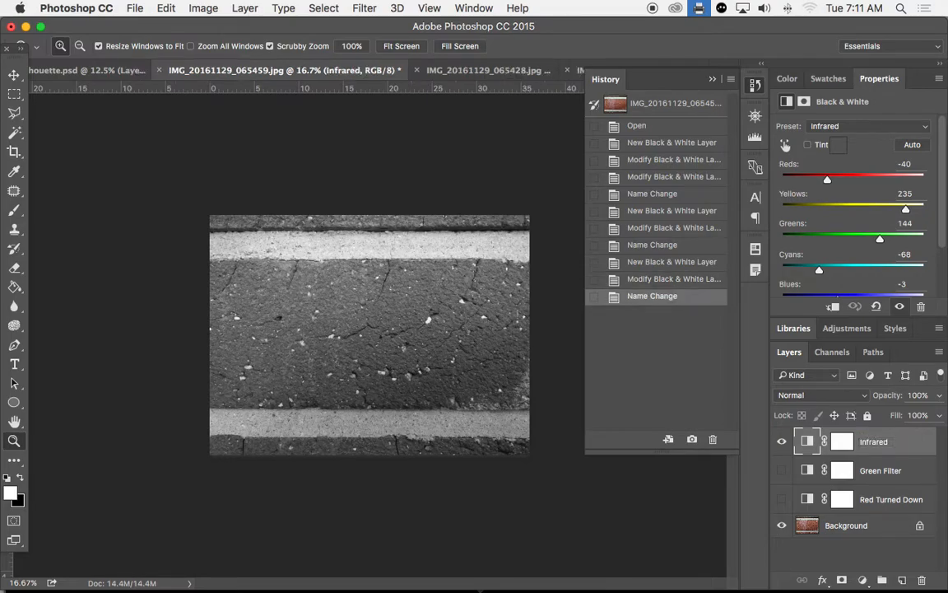
{"action": "left_click", "coordinate": [876, 544]}
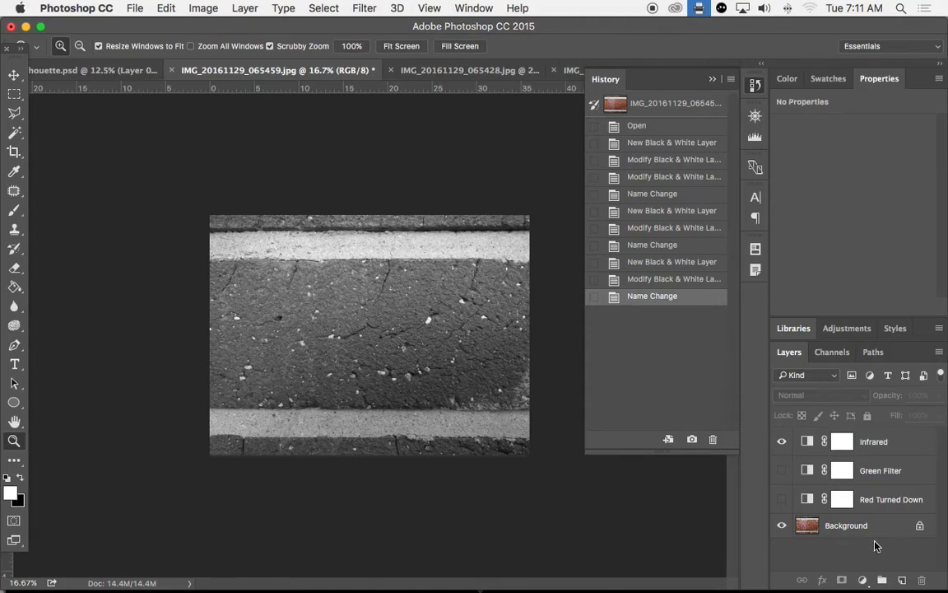
{"action": "left_click", "coordinate": [872, 449]}
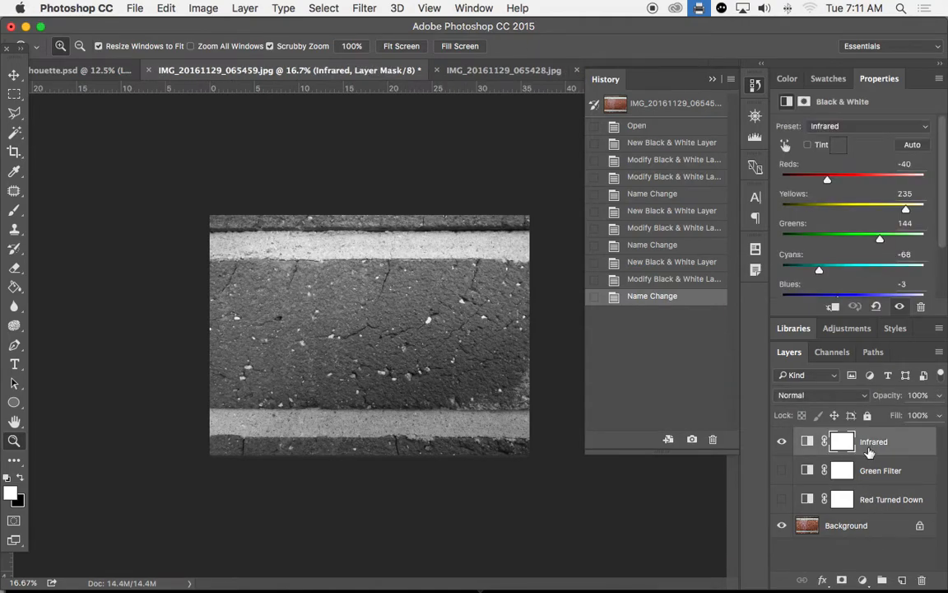
- Save the layered document to the Desktop in Photoshop format as "BW Adjustment Layers"
{"action": "left_click", "coordinate": [135, 8]}
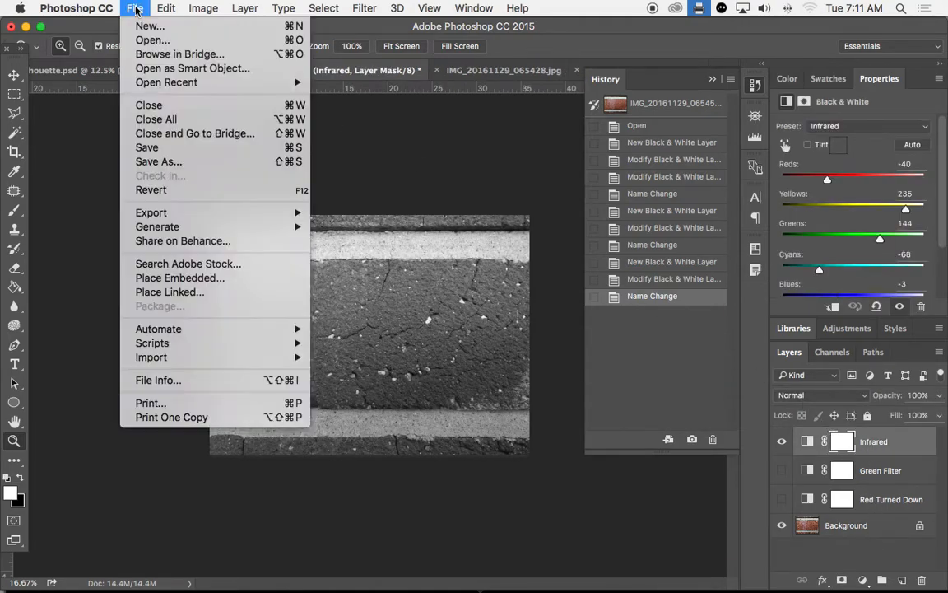
{"action": "left_click", "coordinate": [159, 163]}
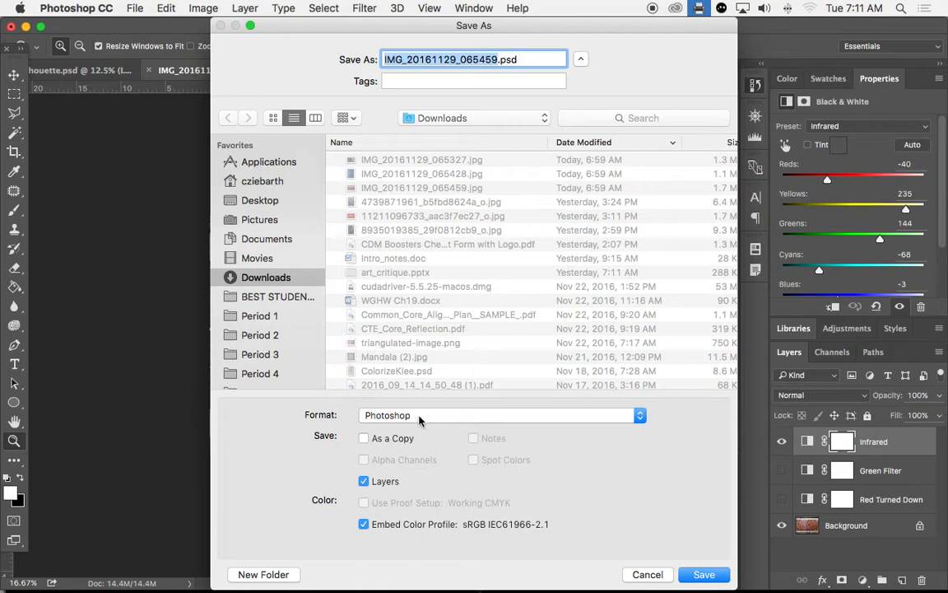
{"action": "left_click", "coordinate": [268, 201]}
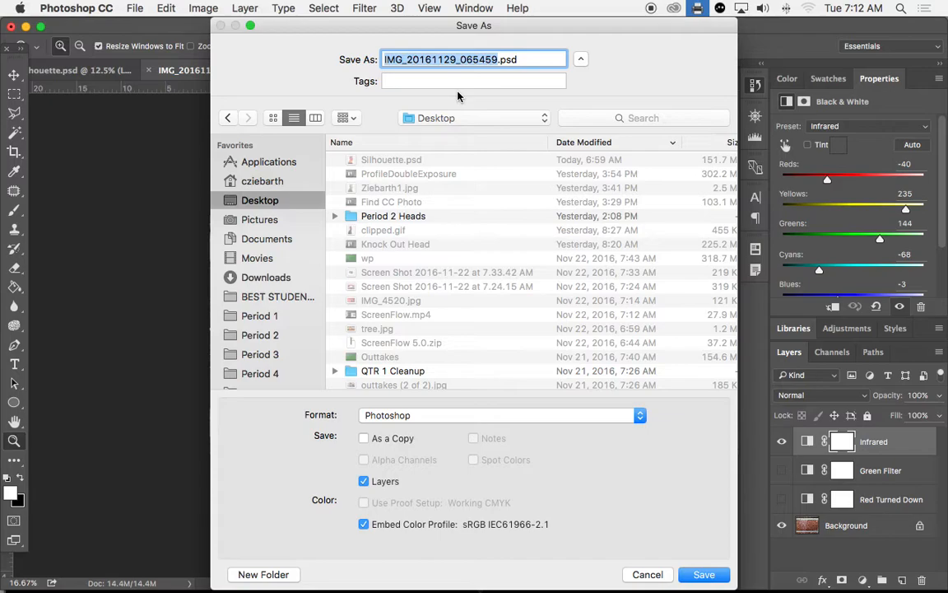
{"action": "type", "text": "BW"}
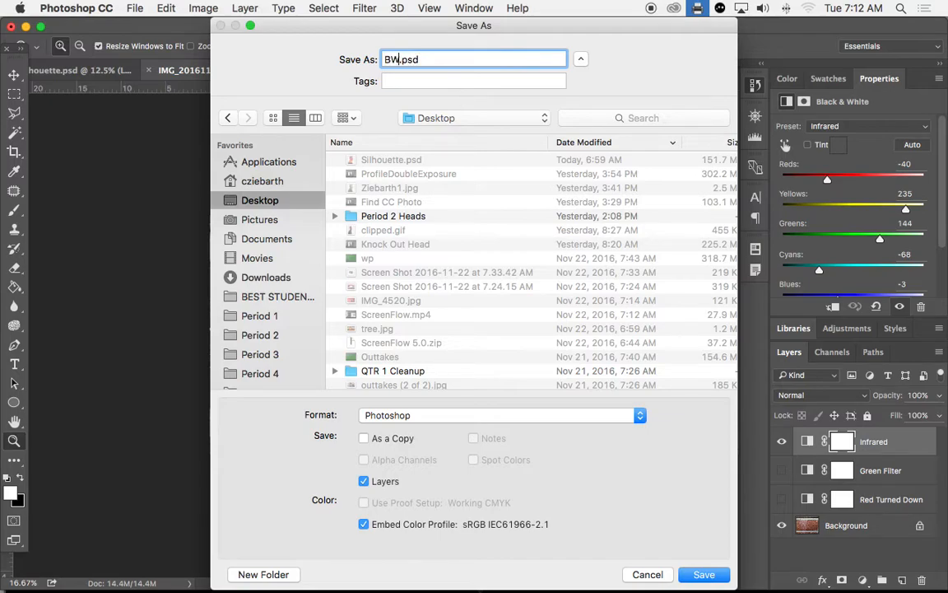
{"action": "type", "text": " Adjustment Layers"}
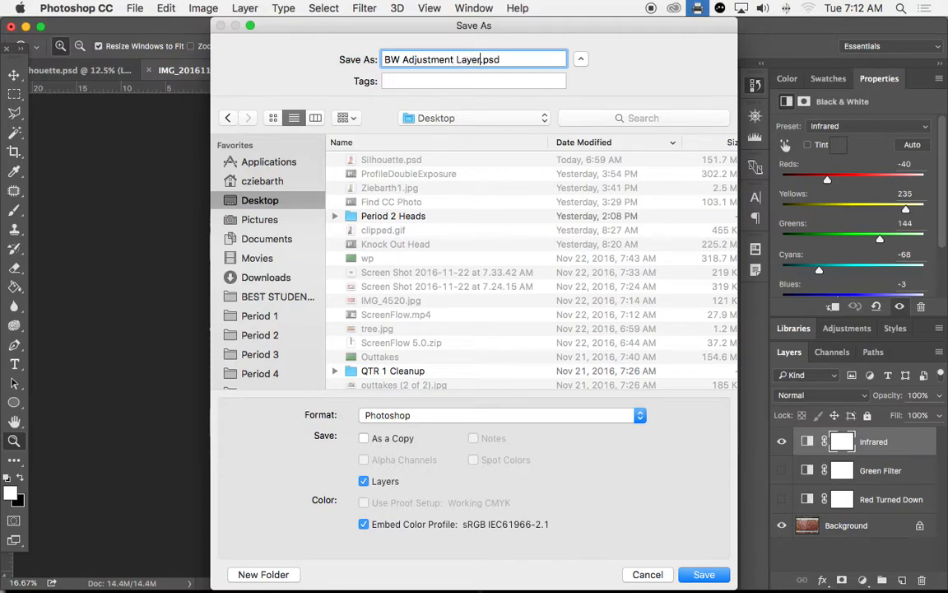
{"action": "key", "text": "Return"}
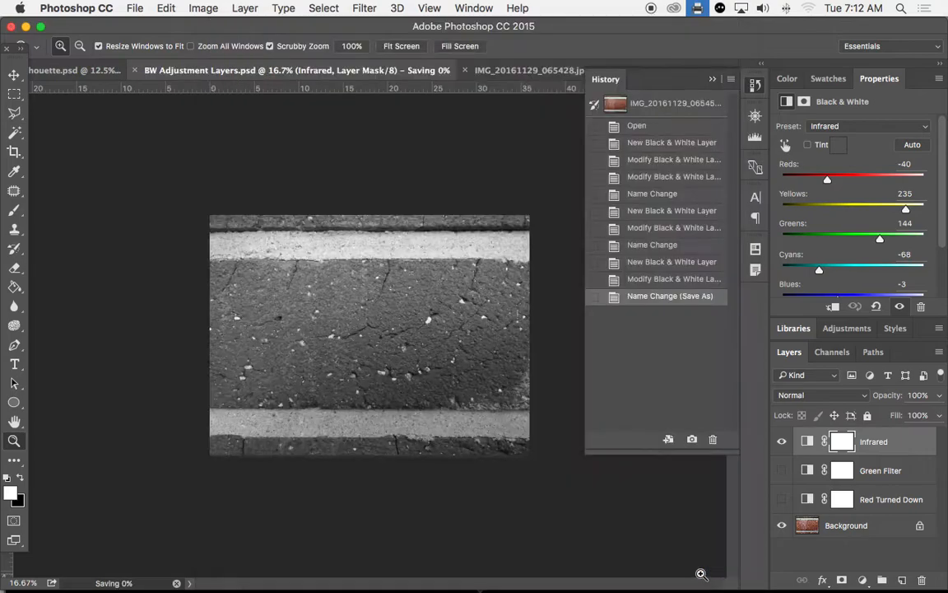
- Hide the Infrared layer and save the colour original to the Desktop as a JPEG named "AL Original" at quality 10
{"action": "left_click", "coordinate": [782, 441]}
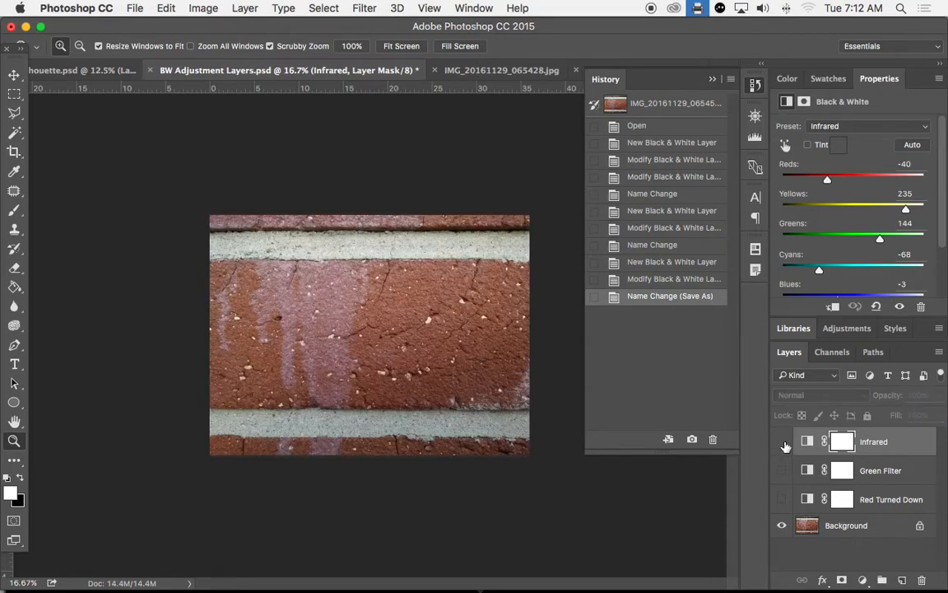
{"action": "left_click", "coordinate": [131, 9]}
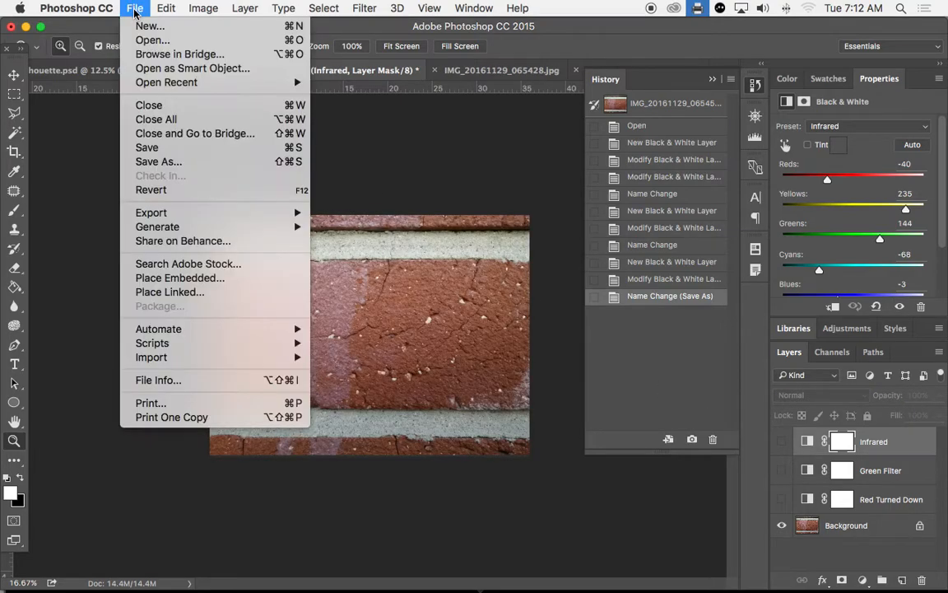
{"action": "left_click", "coordinate": [165, 164]}
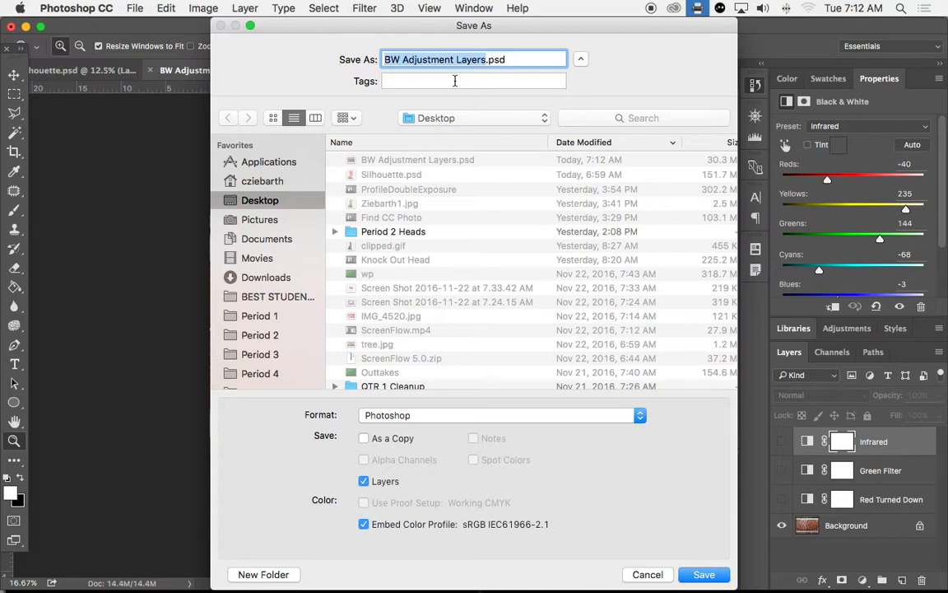
{"action": "type", "text": "AL "}
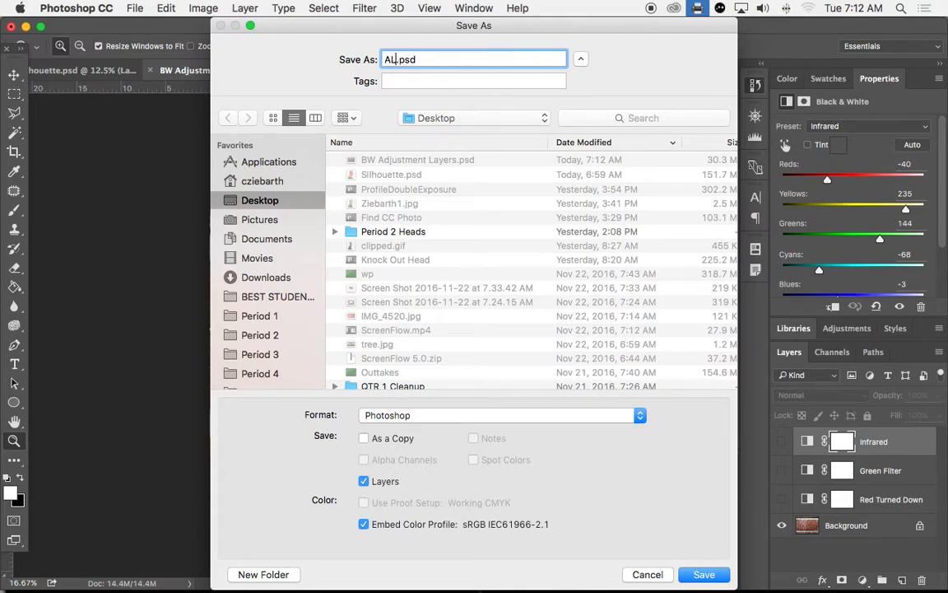
{"action": "type", "text": "Original"}
{"action": "left_click", "coordinate": [417, 417]}
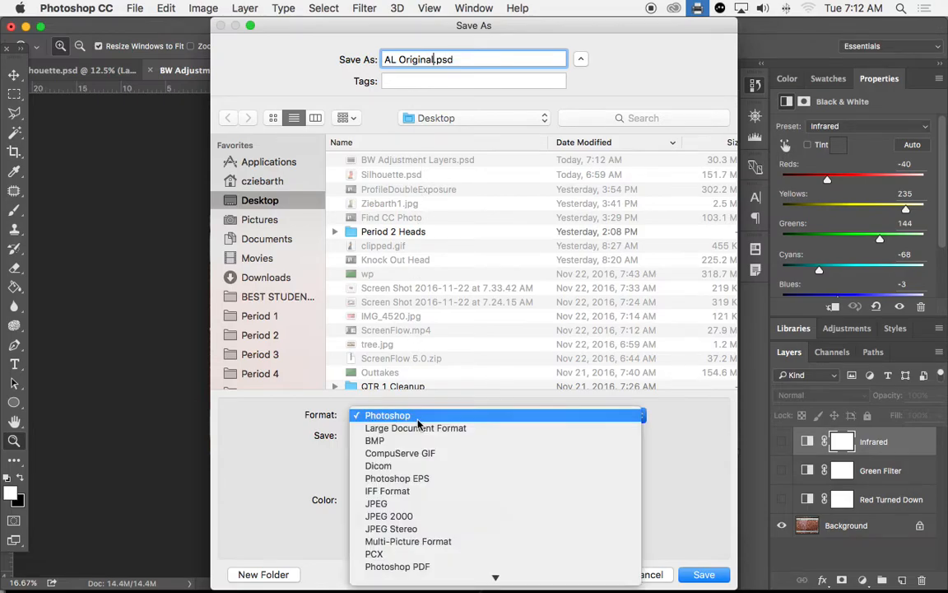
{"action": "left_click", "coordinate": [428, 503]}
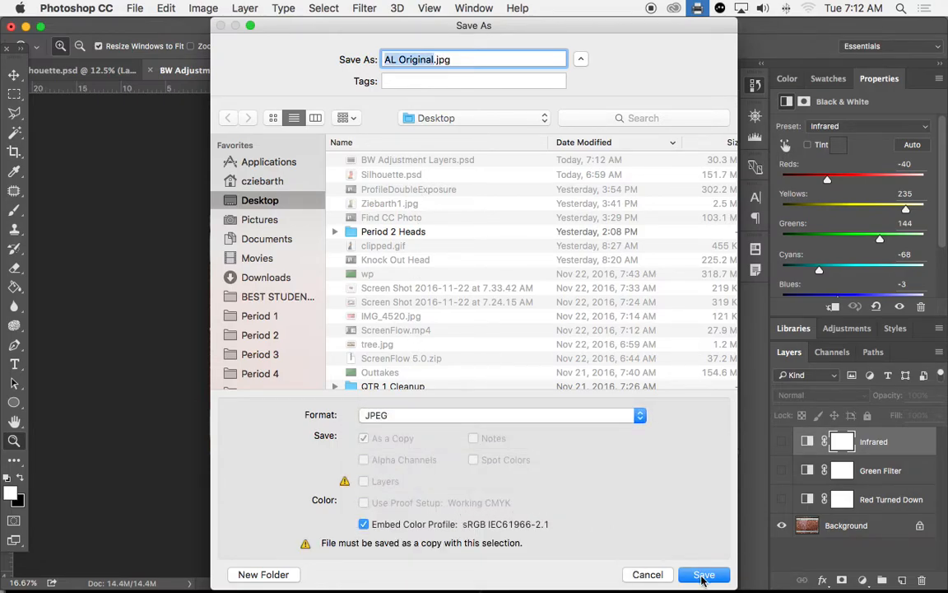
{"action": "left_click", "coordinate": [704, 574]}
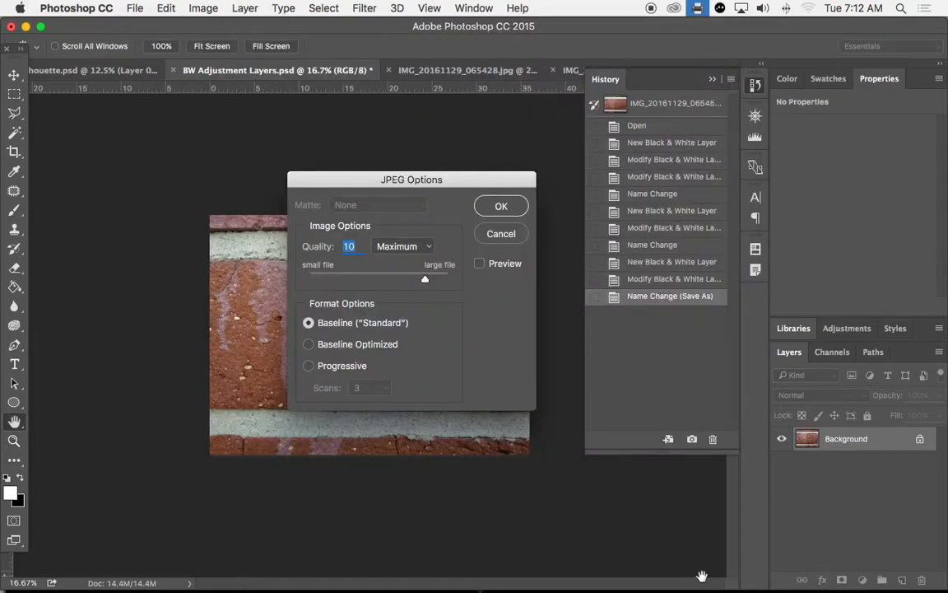
{"action": "left_click", "coordinate": [517, 206]}
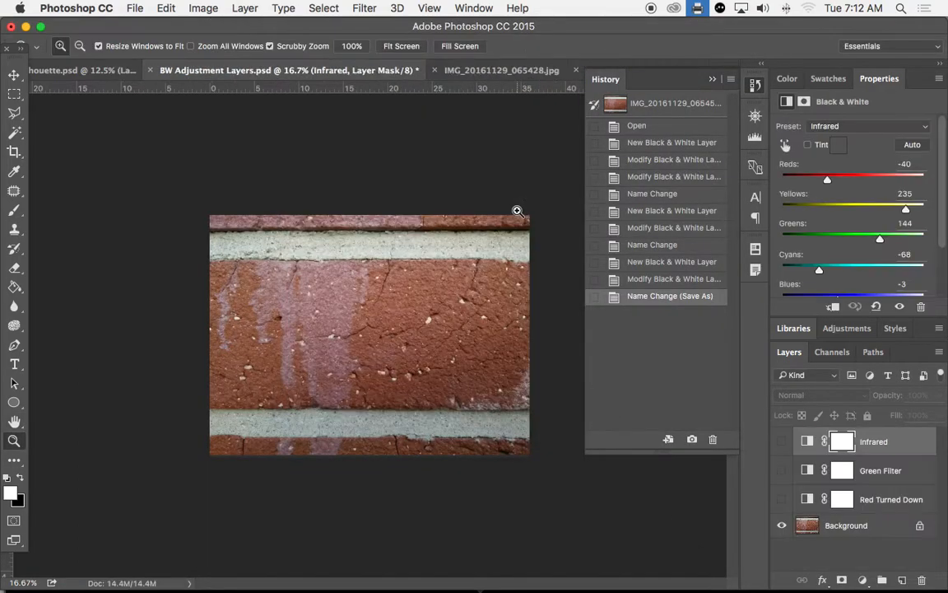
- Show the Infrared layer and save the document to the Desktop as "AL Infrared.jpg", leaving the format set to Photoshop
{"action": "left_click", "coordinate": [782, 442]}
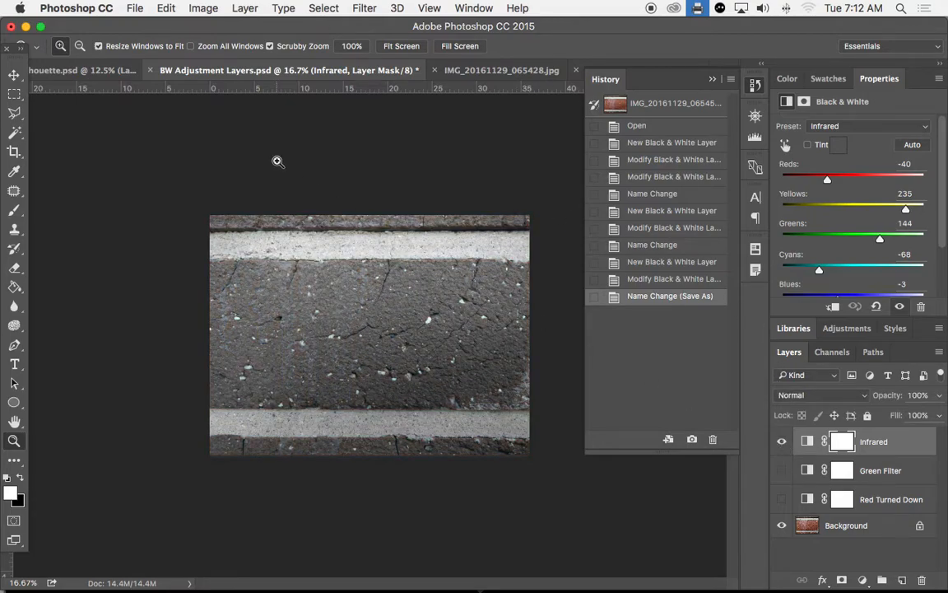
{"action": "left_click", "coordinate": [135, 7]}
{"action": "left_click", "coordinate": [166, 164]}
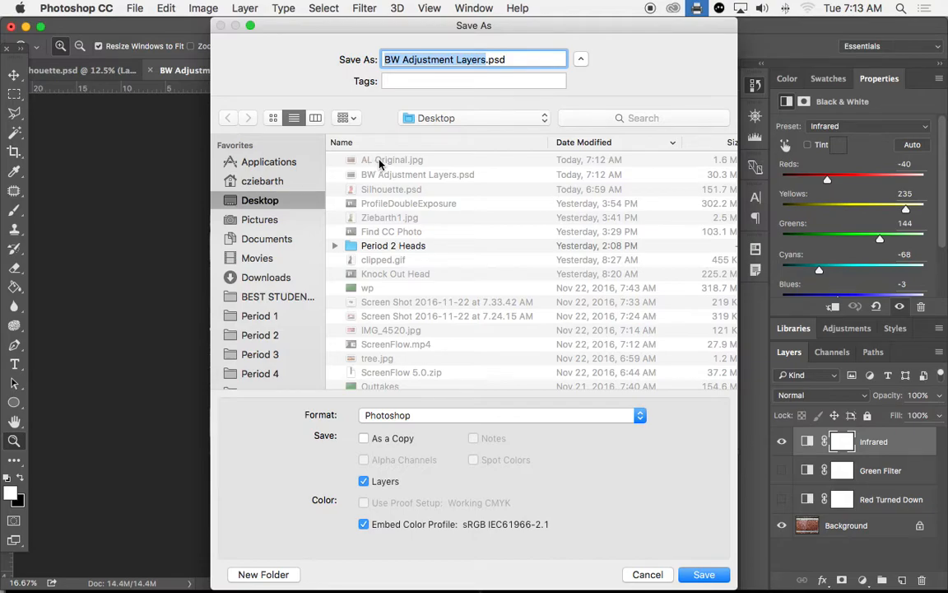
{"action": "left_click", "coordinate": [379, 163]}
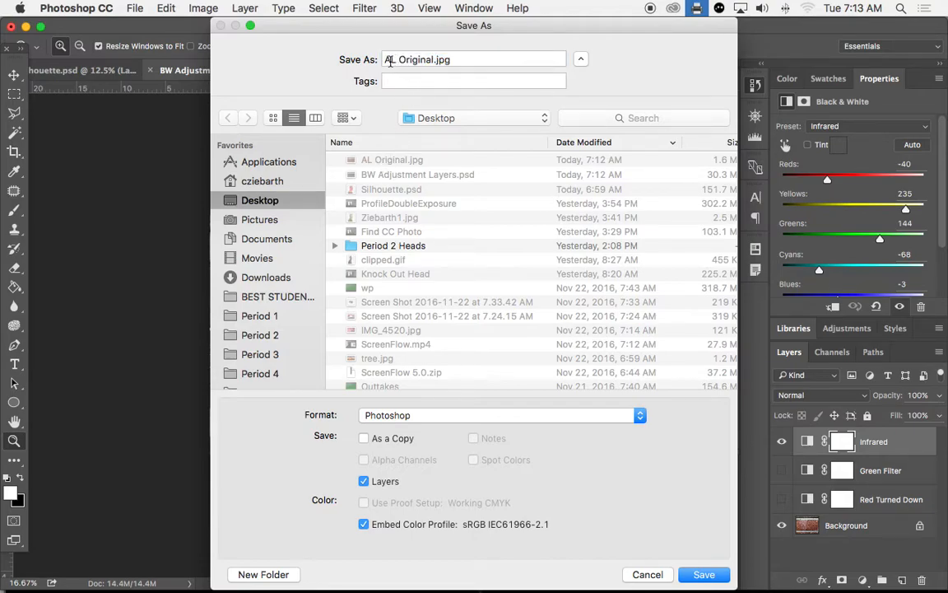
{"action": "left_click_drag", "start_coordinate": [401, 60], "coordinate": [432, 59]}
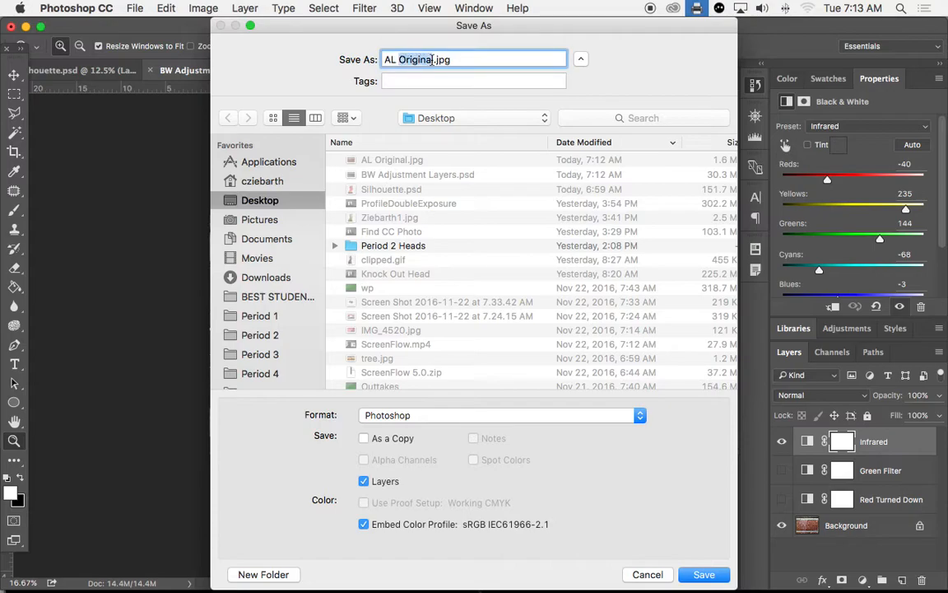
{"action": "key", "text": "BackSpace"}
{"action": "type", "text": "Infrared"}
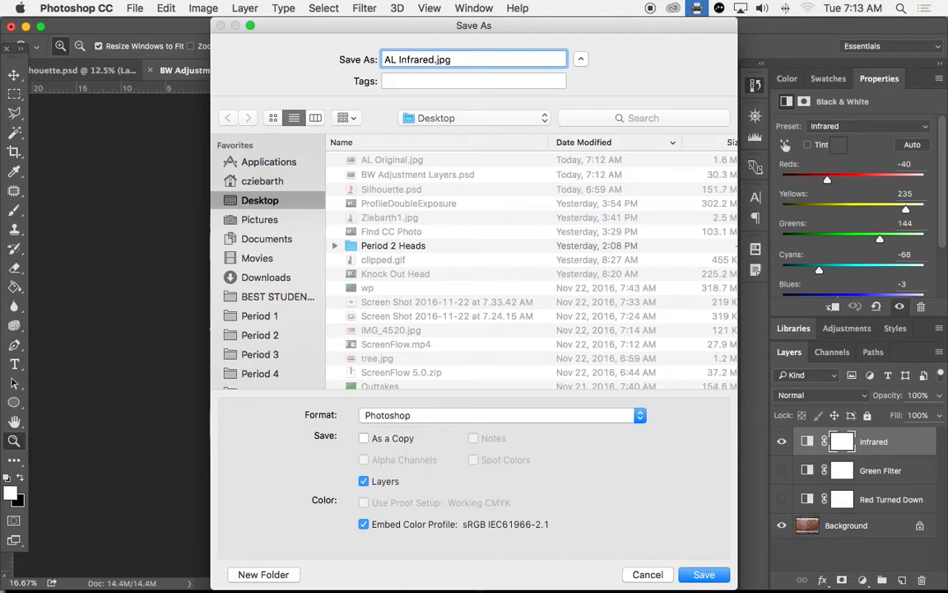
{"action": "left_click", "coordinate": [703, 574]}
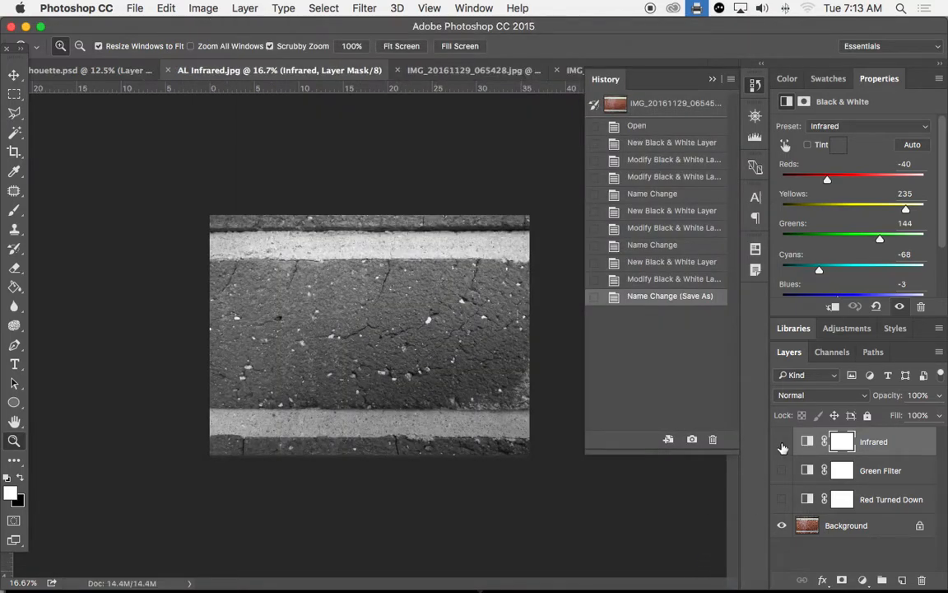
- Show the Green Filter layer instead of Infrared and save that version to the Desktop as a JPEG copy named "AL Green Filter"
{"action": "left_click", "coordinate": [782, 442]}
{"action": "left_click", "coordinate": [782, 471]}
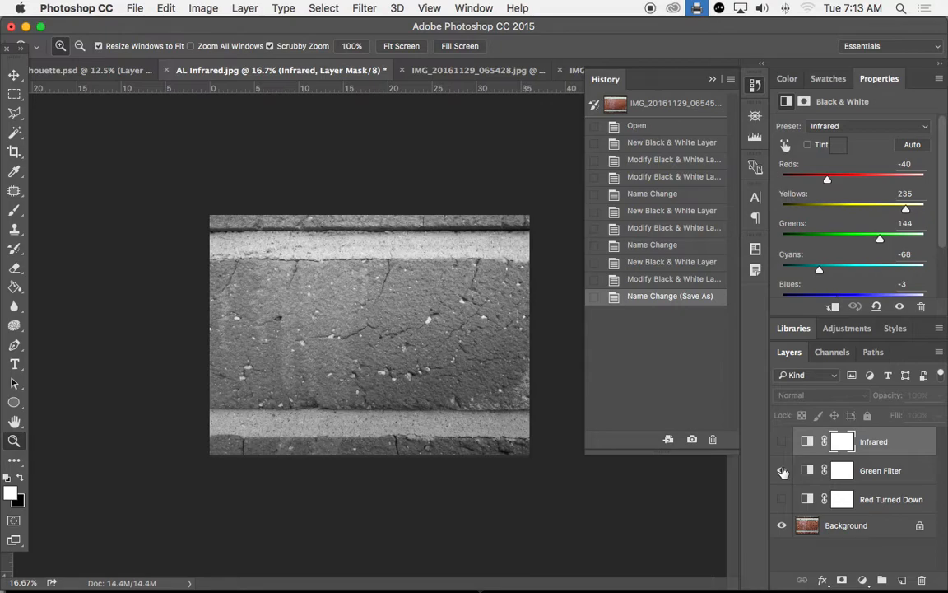
{"action": "left_click", "coordinate": [132, 8]}
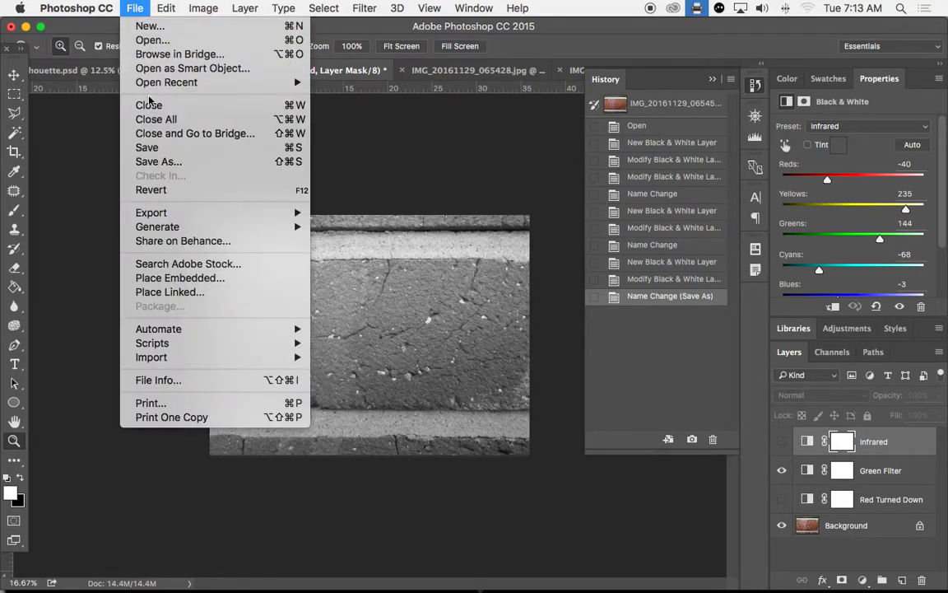
{"action": "left_click", "coordinate": [169, 162]}
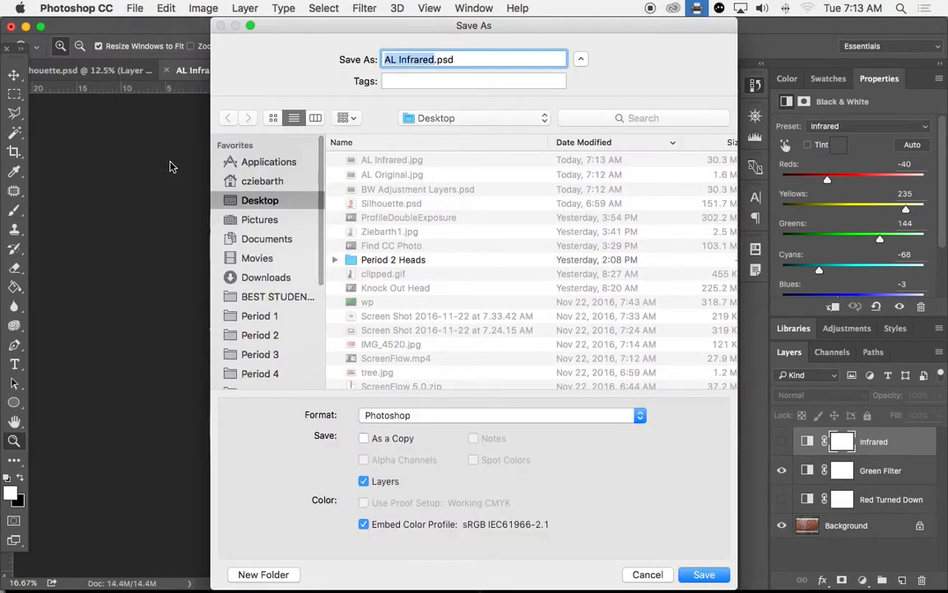
{"action": "double_click", "coordinate": [409, 56]}
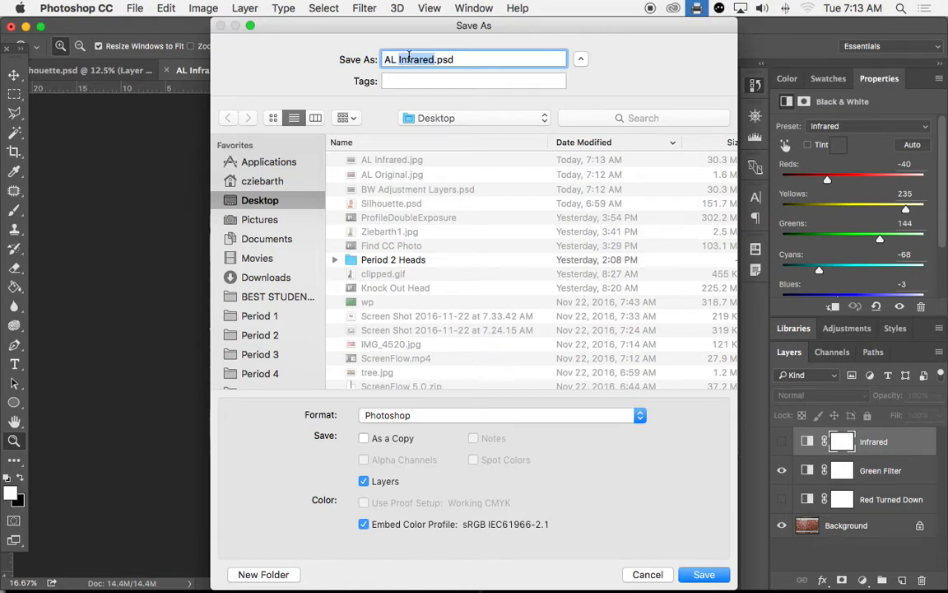
{"action": "type", "text": "Green Filt"}
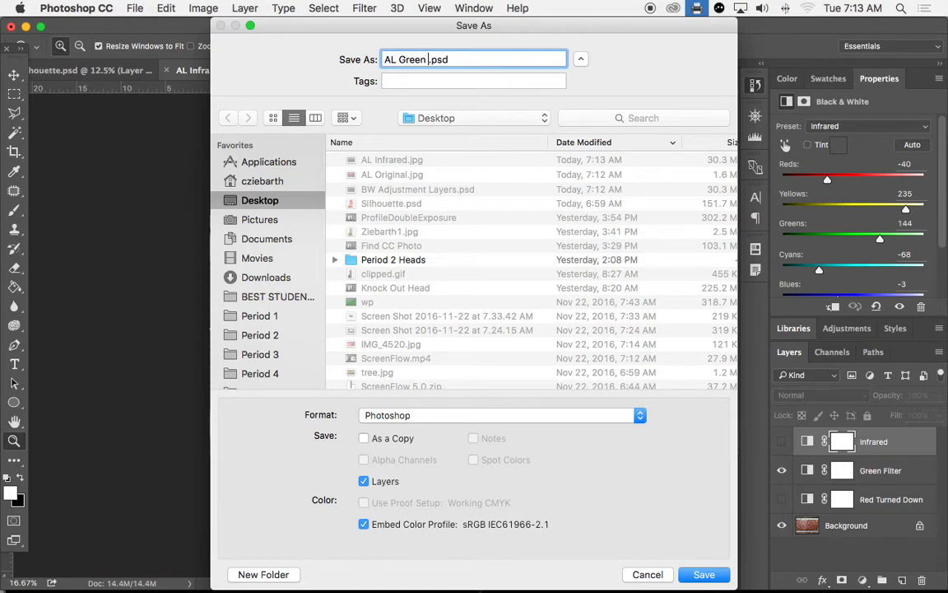
{"action": "type", "text": "er"}
{"action": "left_click", "coordinate": [427, 416]}
{"action": "left_click", "coordinate": [428, 416]}
{"action": "left_click", "coordinate": [427, 415]}
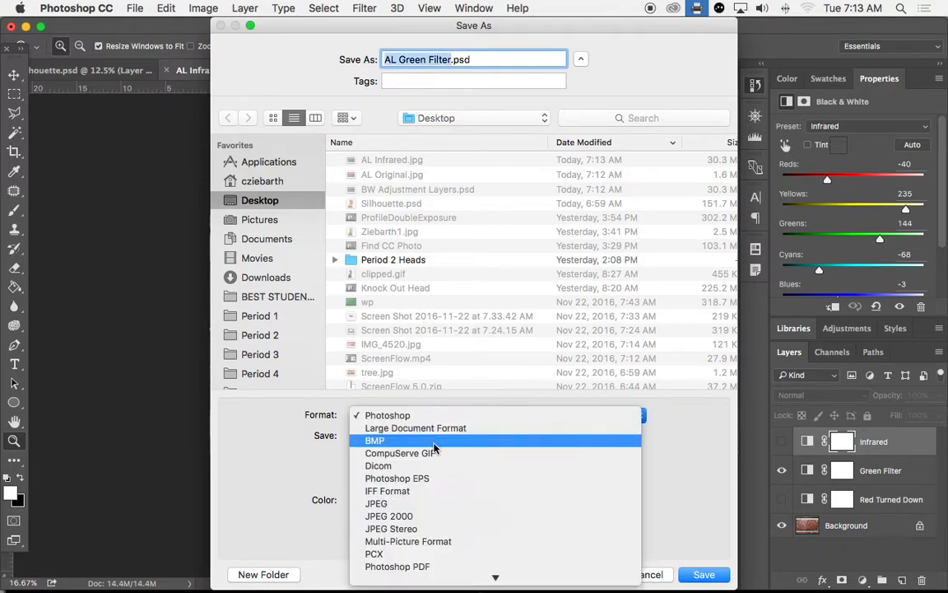
{"action": "left_click", "coordinate": [451, 503]}
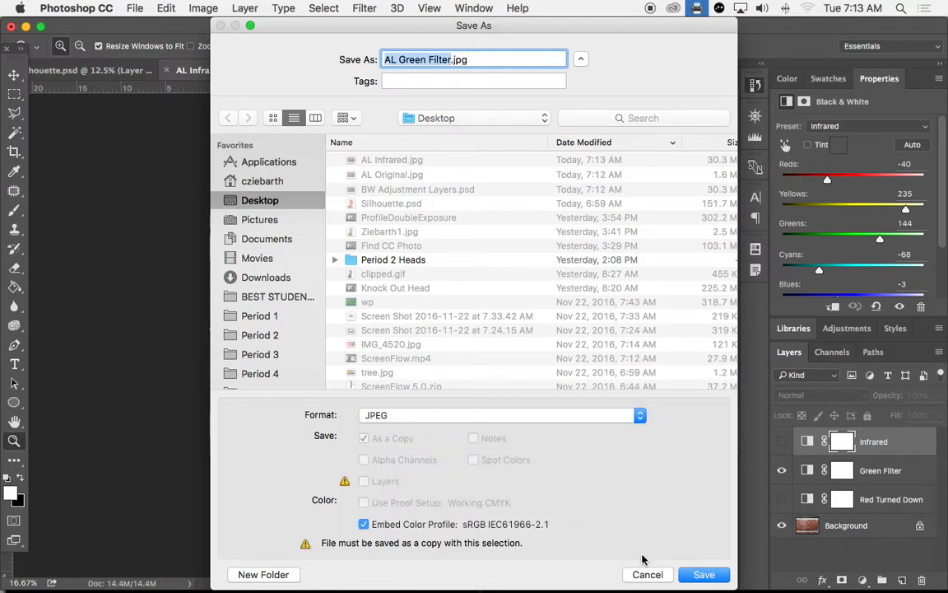
{"action": "left_click", "coordinate": [696, 580]}
{"action": "left_click", "coordinate": [510, 205]}
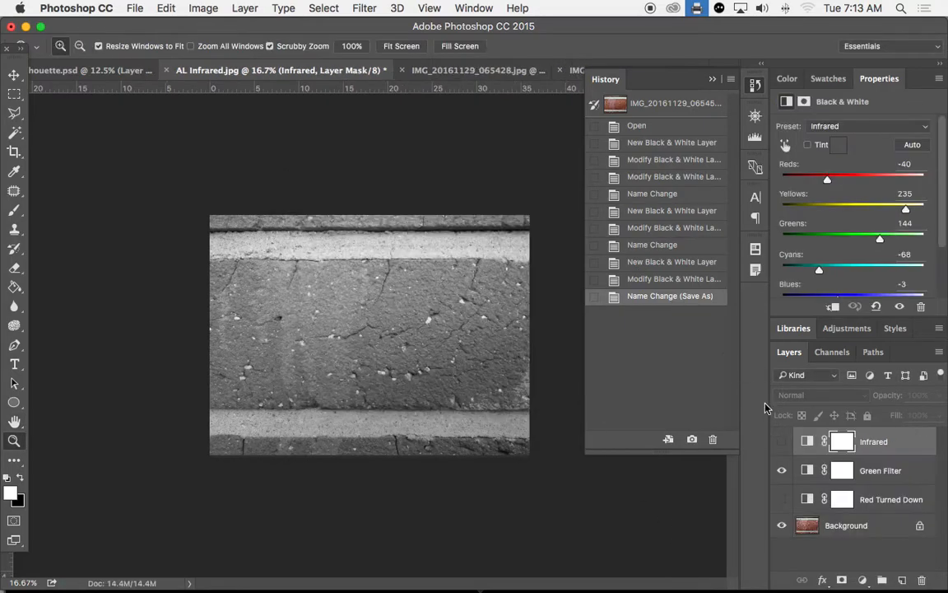
- Show only Red Turned Down above the Background and save a JPEG copy named "AL Red Turned Down Default" to the Desktop at quality 10
{"action": "left_click", "coordinate": [782, 470]}
{"action": "left_click", "coordinate": [782, 499]}
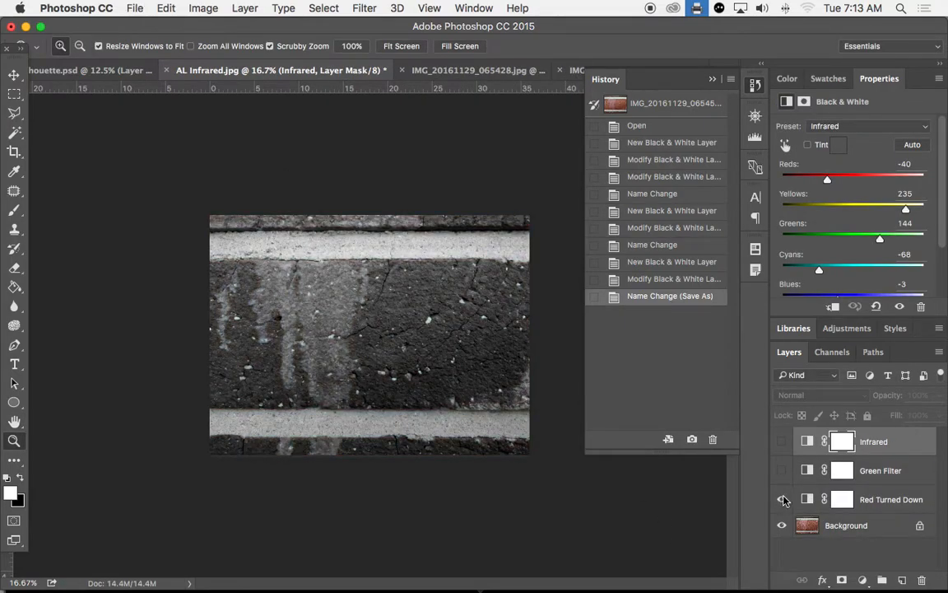
{"action": "key", "text": "shift+super+s"}
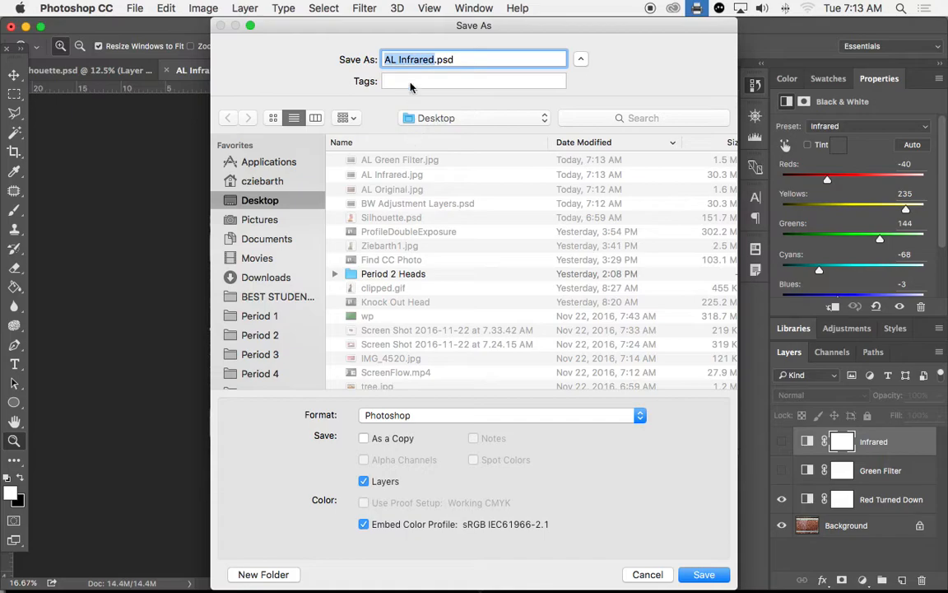
{"action": "double_click", "coordinate": [416, 60]}
{"action": "type", "text": "Red Tru"}
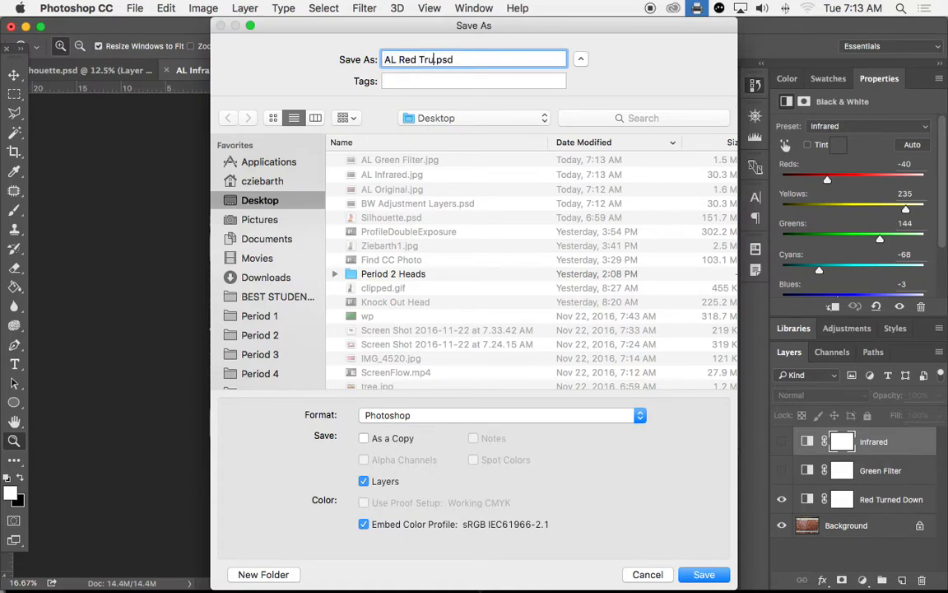
{"action": "type", "text": "rned Do"}
{"action": "type", "text": "wn Default"}
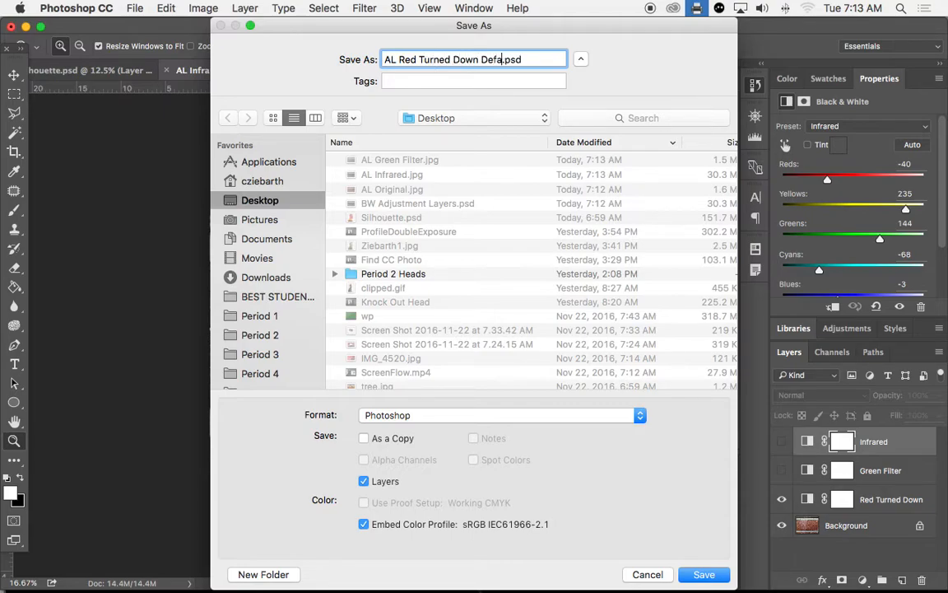
{"action": "left_click", "coordinate": [494, 415]}
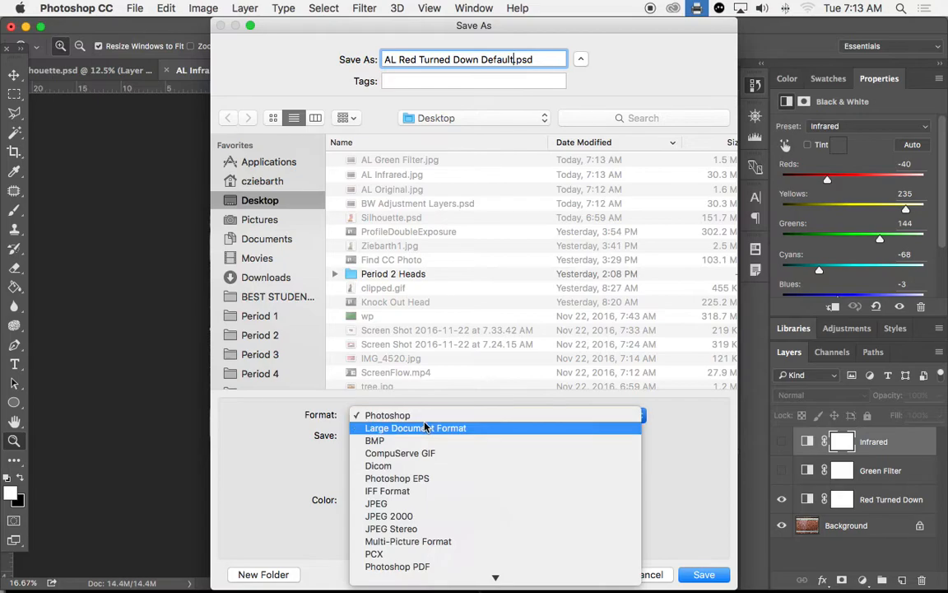
{"action": "left_click", "coordinate": [387, 502]}
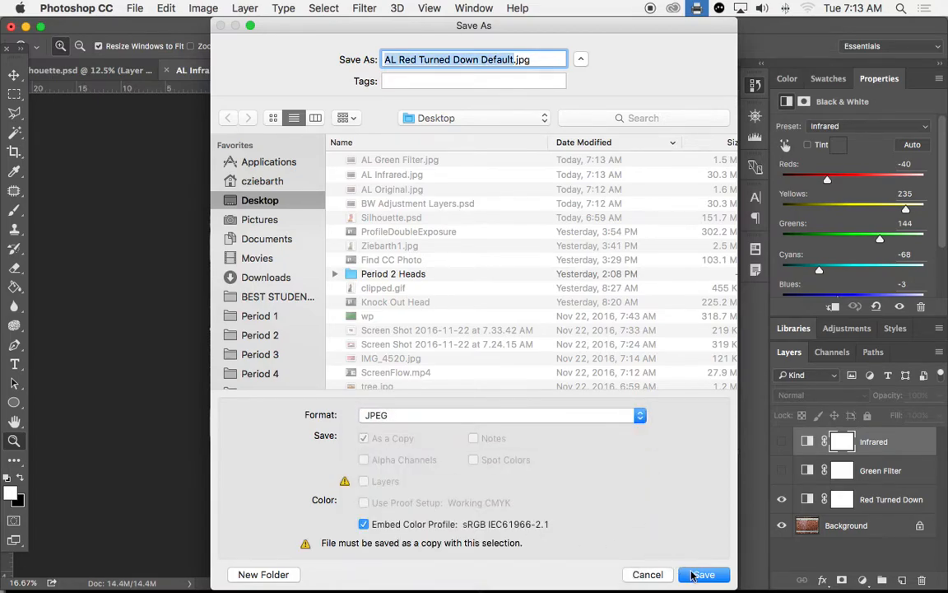
{"action": "key", "text": "Return"}
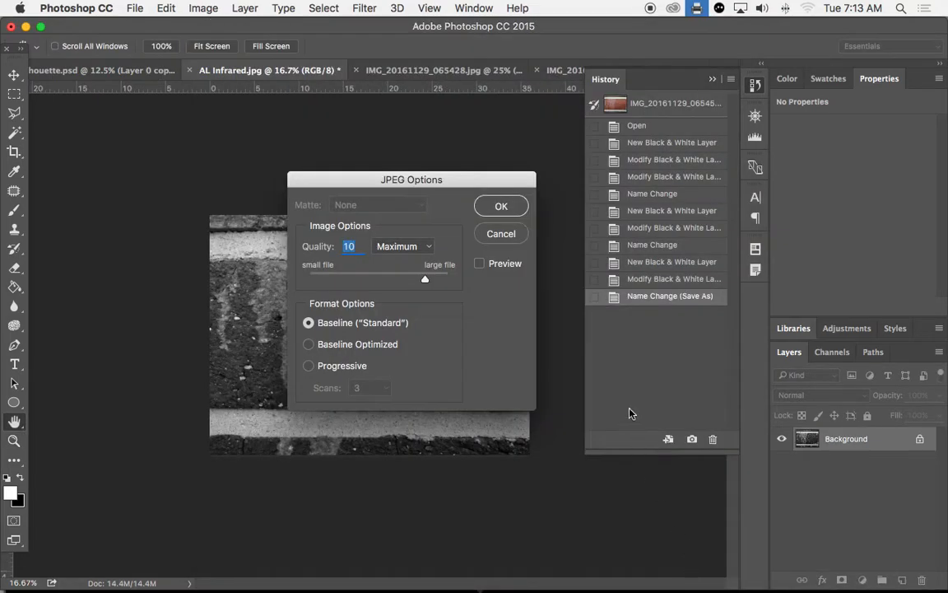
{"action": "left_click", "coordinate": [516, 211]}
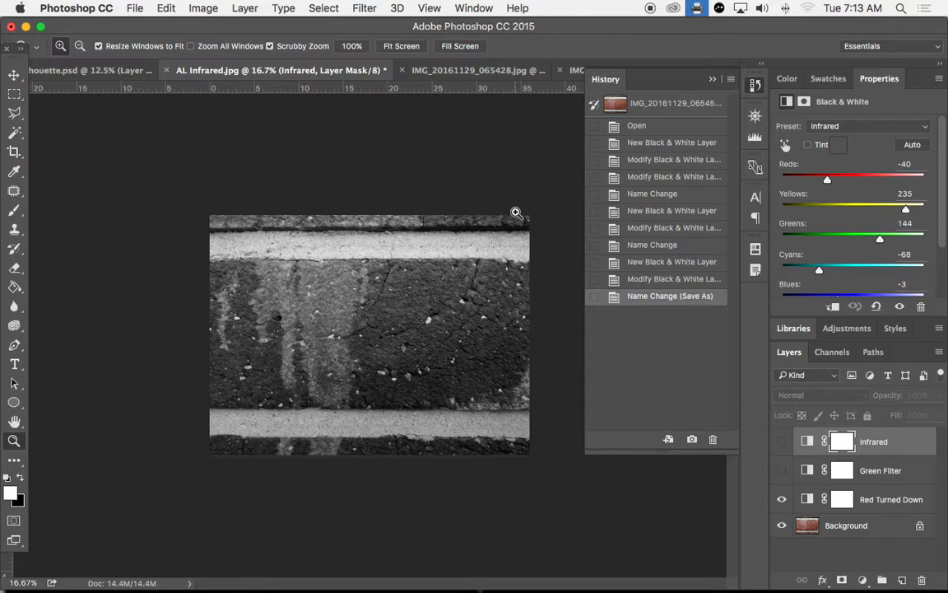
- Switch to WordPress in Chrome and start a new post titled "Black and White Adjustment Layers"
{"action": "mouse_move", "coordinate": [315, 576]}
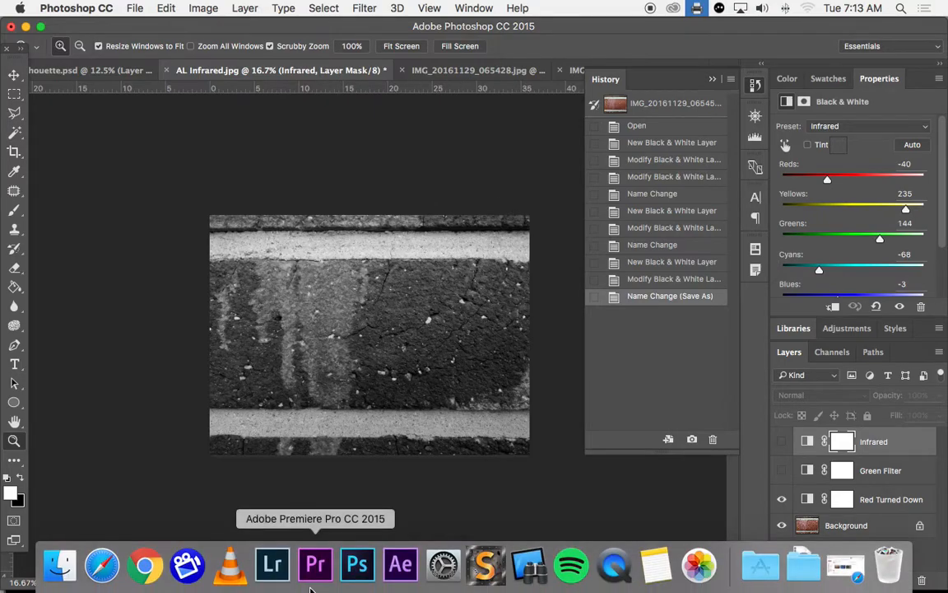
{"action": "left_click", "coordinate": [145, 566]}
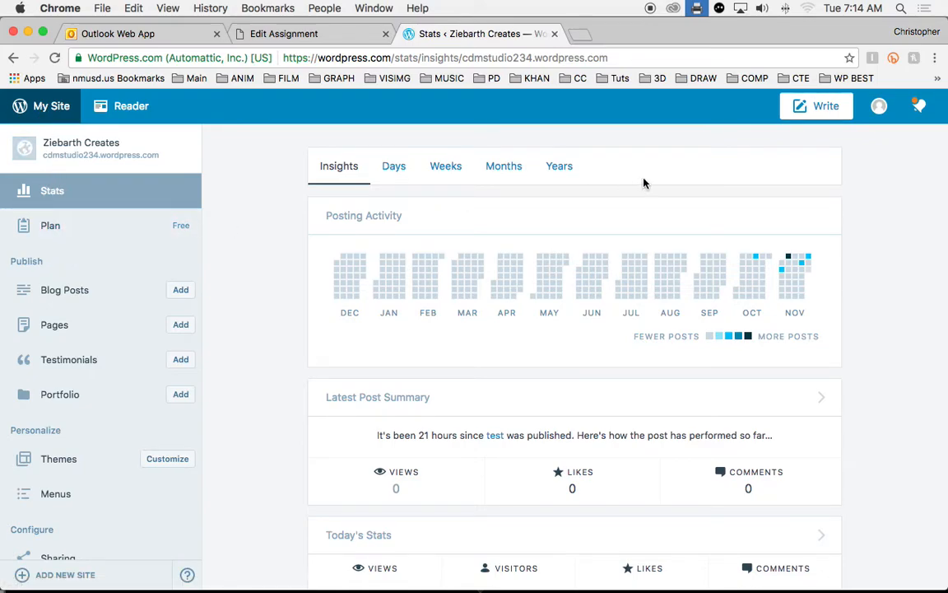
{"action": "left_click", "coordinate": [823, 110]}
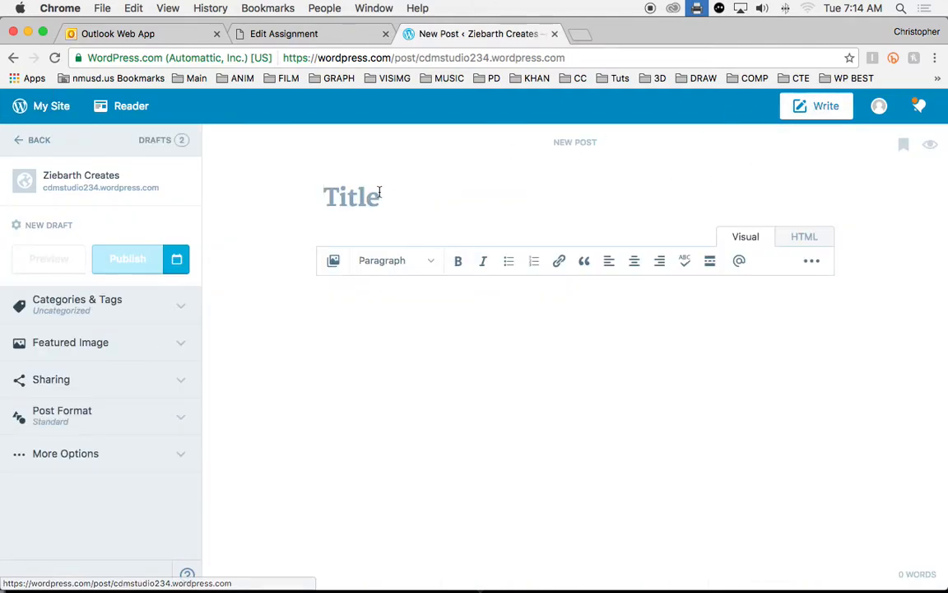
{"action": "type", "text": "Bla"}
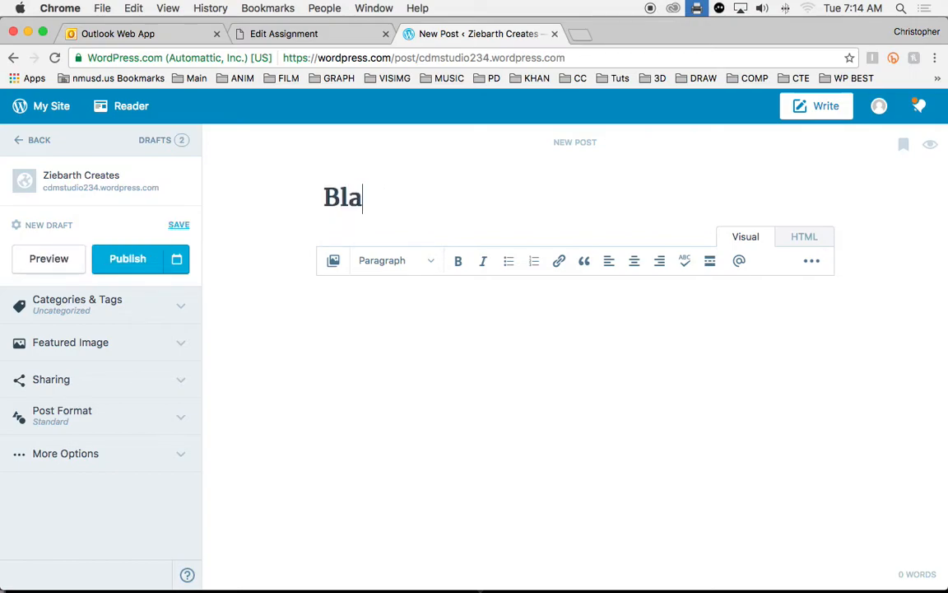
{"action": "type", "text": "ck and White "}
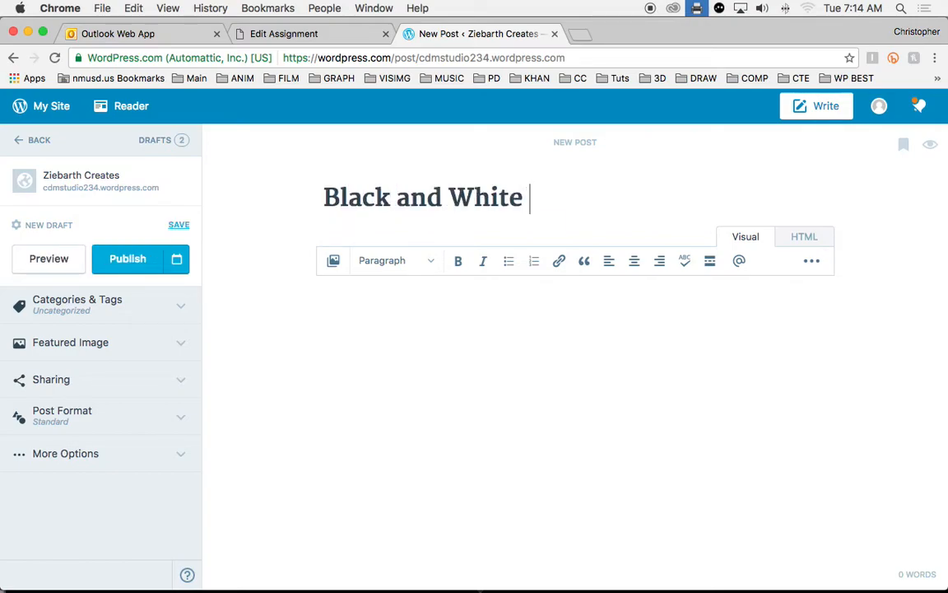
{"action": "type", "text": "Adjustmen"}
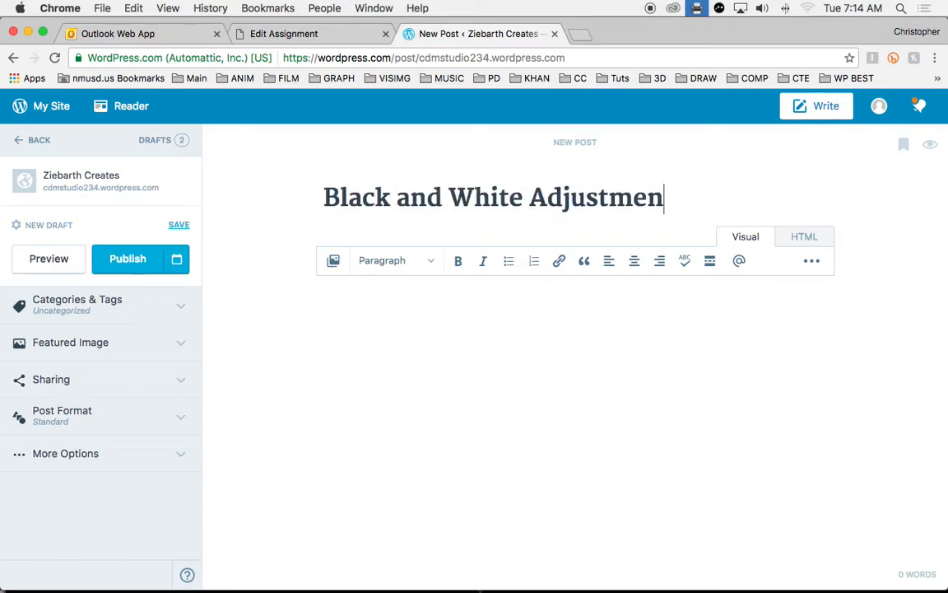
{"action": "type", "text": "t La"}
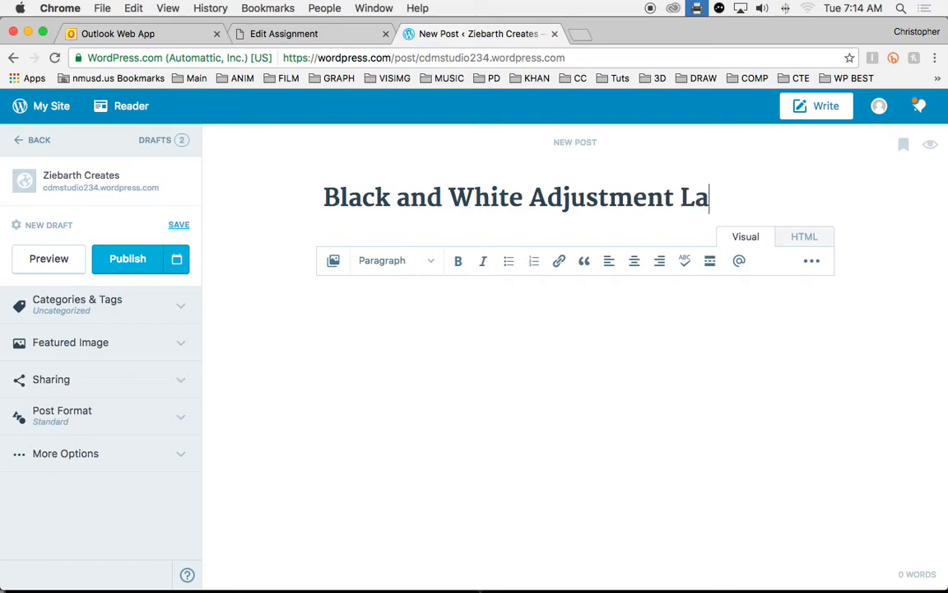
{"action": "type", "text": "yers"}
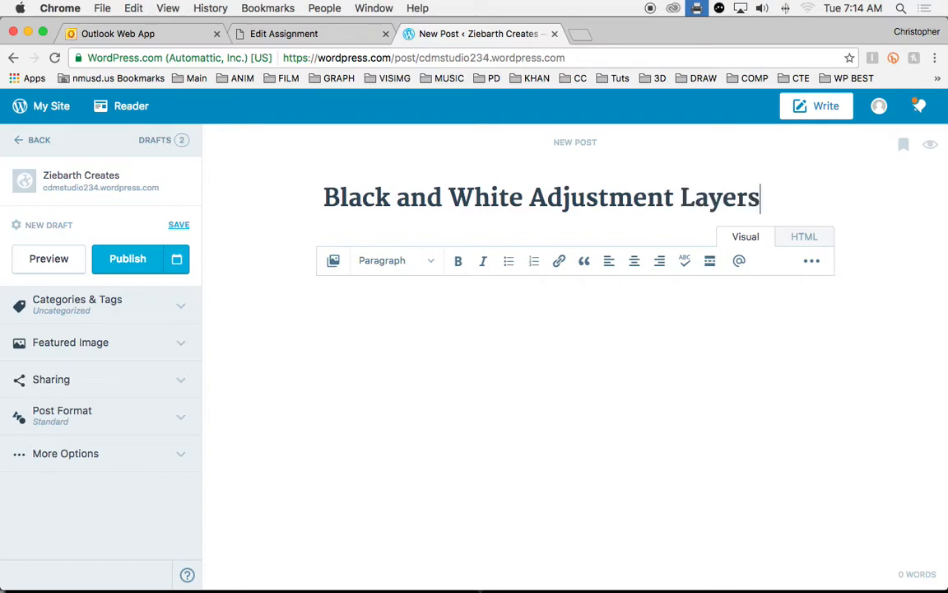
- Upload AL Red Turned Down Default.jpg, AL Green Filter.jpg, AL Infrared.jpg and AL Original.jpg from the Desktop to the post's media library
{"action": "left_click", "coordinate": [333, 262]}
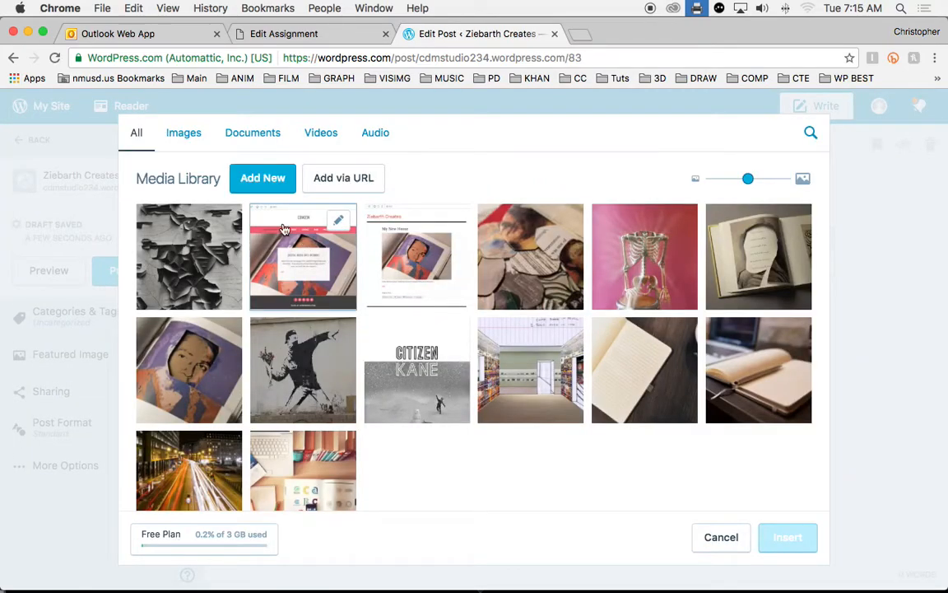
{"action": "left_click", "coordinate": [273, 188]}
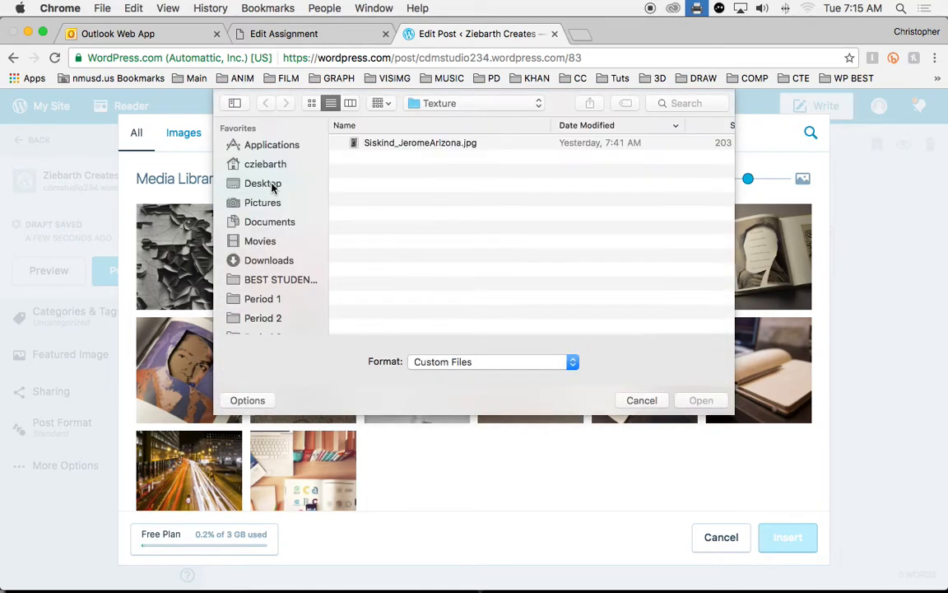
{"action": "left_click", "coordinate": [262, 182]}
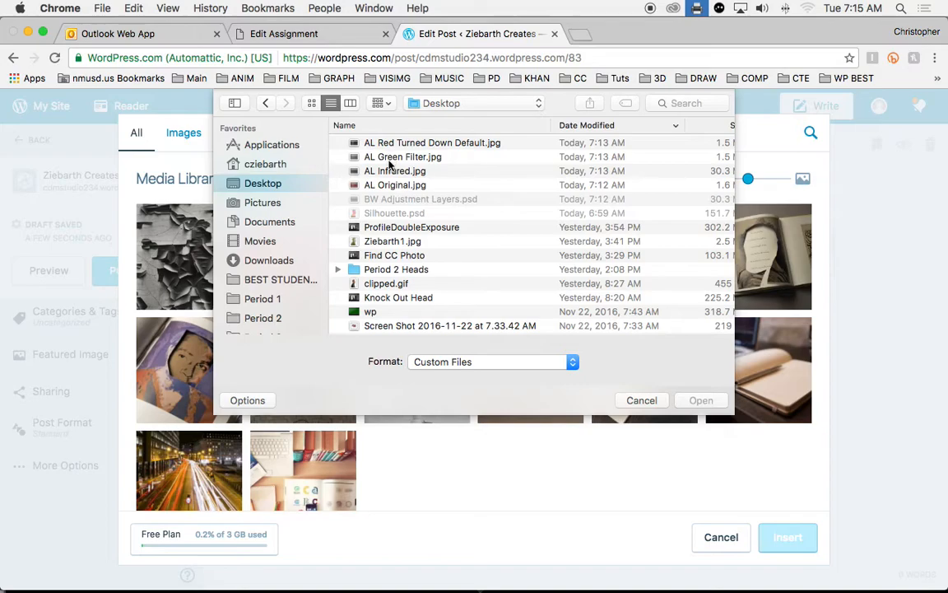
{"action": "left_click", "coordinate": [355, 144]}
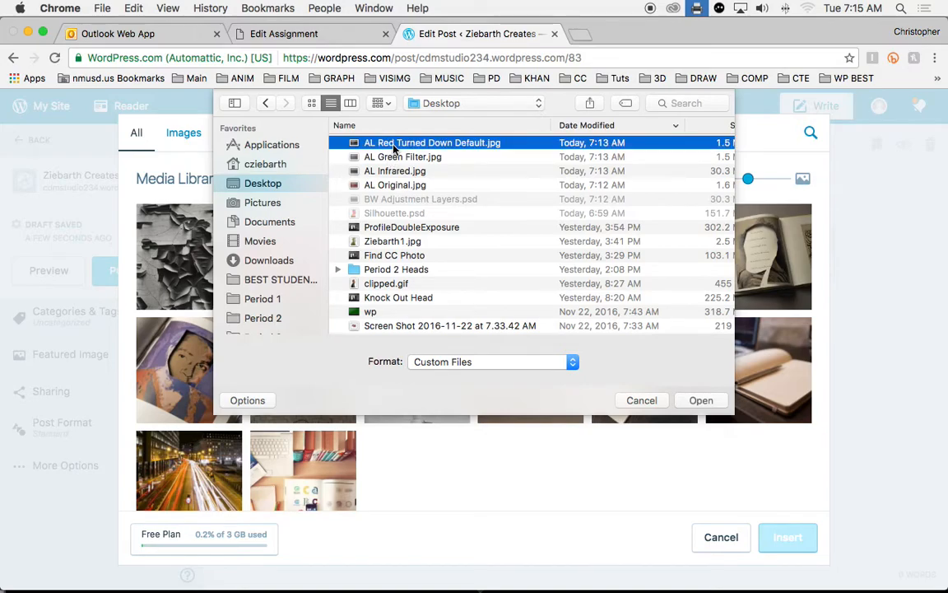
{"action": "left_click", "coordinate": [376, 187], "text": "shift"}
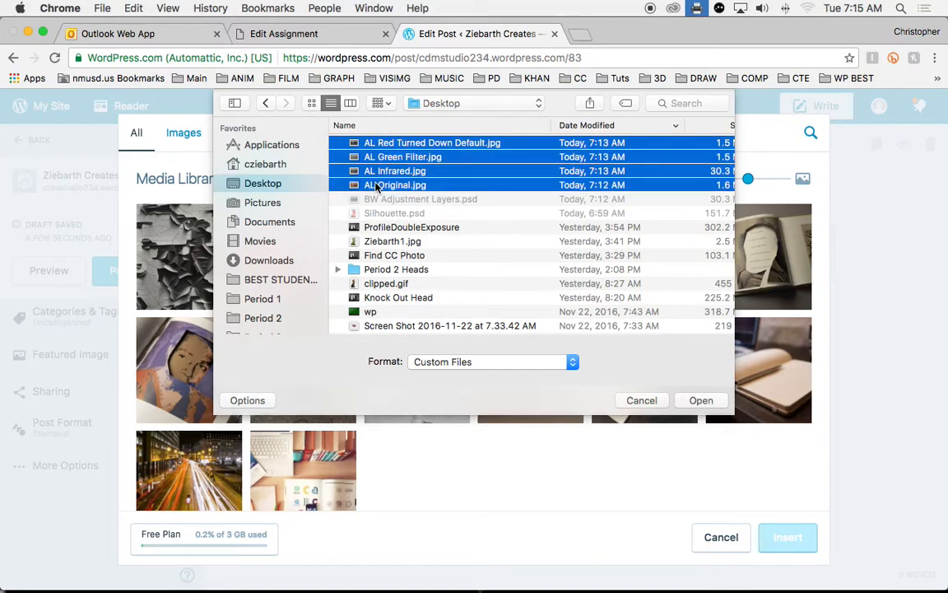
{"action": "left_click", "coordinate": [700, 401]}
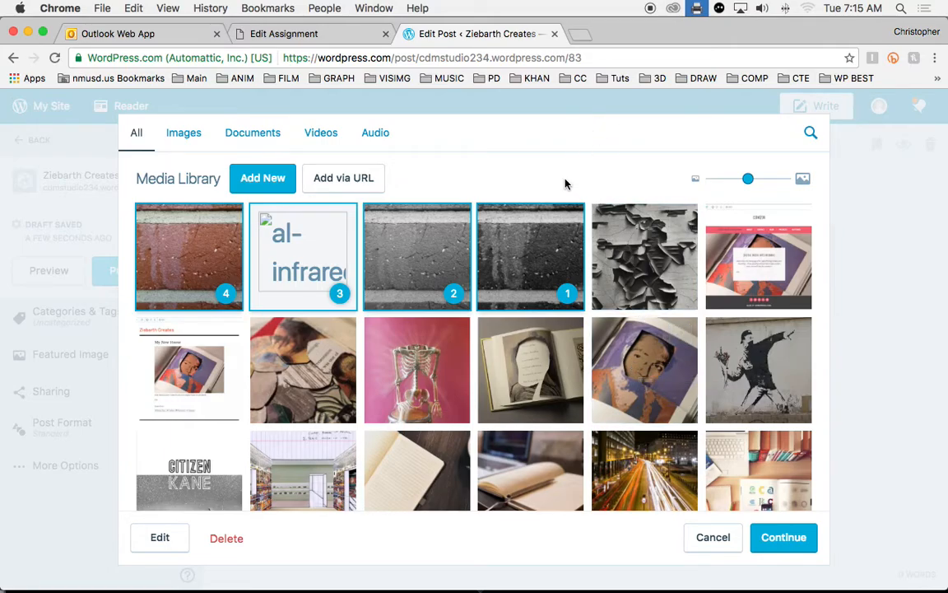
- Reduce the media selection to only the dark Red Turned Down brick image and insert it into the post
{"action": "left_click", "coordinate": [615, 234]}
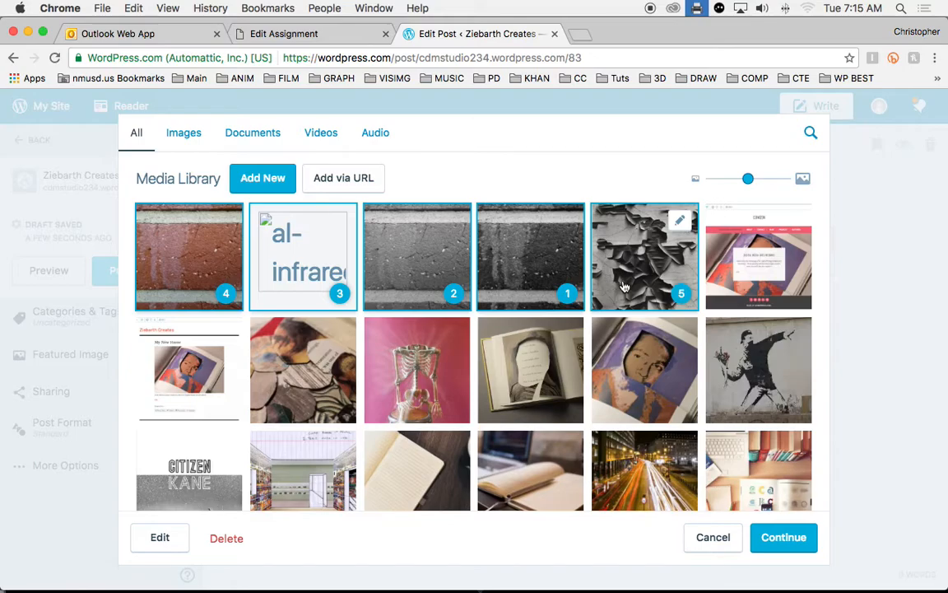
{"action": "left_click", "coordinate": [676, 289]}
{"action": "left_click", "coordinate": [576, 288]}
{"action": "left_click", "coordinate": [449, 288]}
{"action": "left_click", "coordinate": [339, 288]}
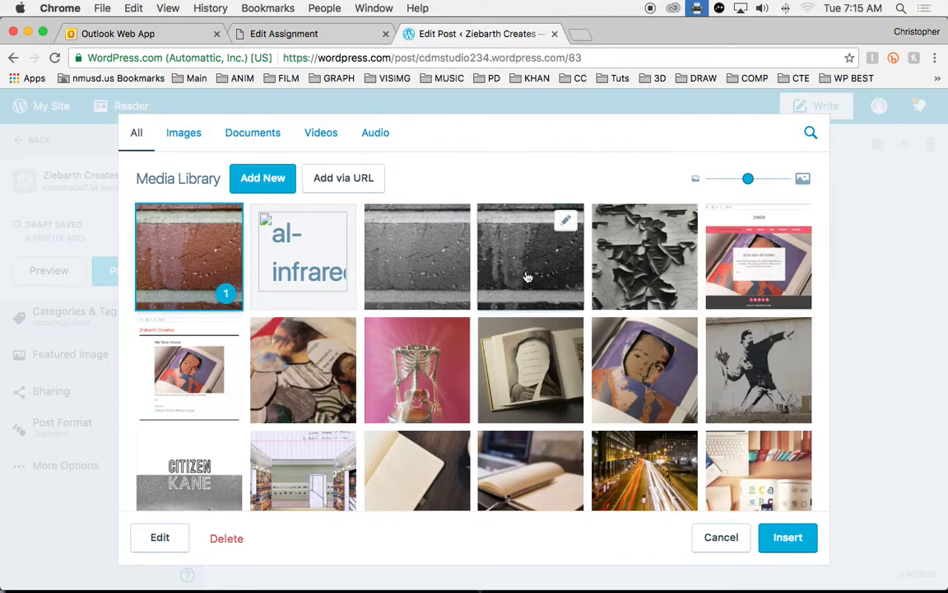
{"action": "left_click", "coordinate": [527, 276]}
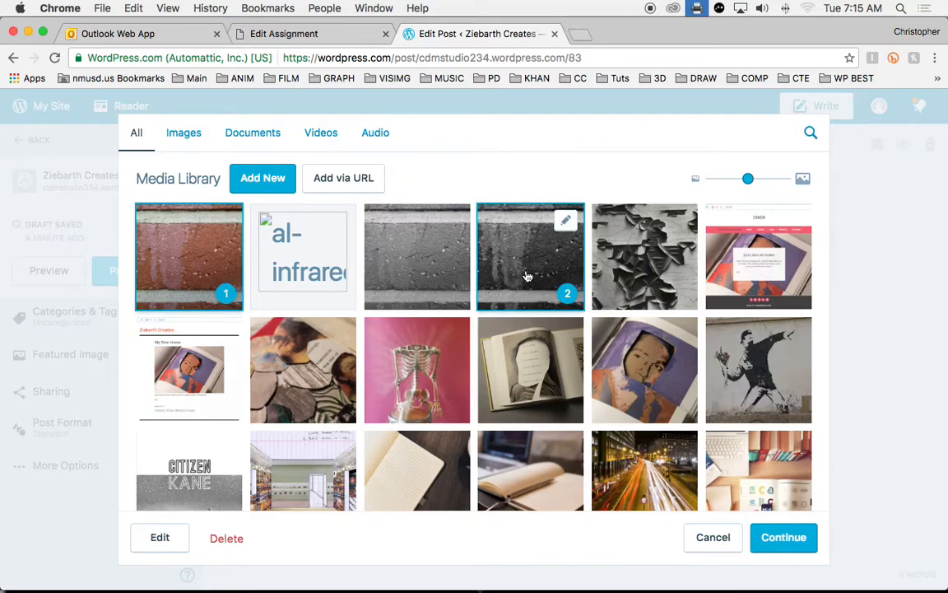
{"action": "left_click", "coordinate": [226, 294]}
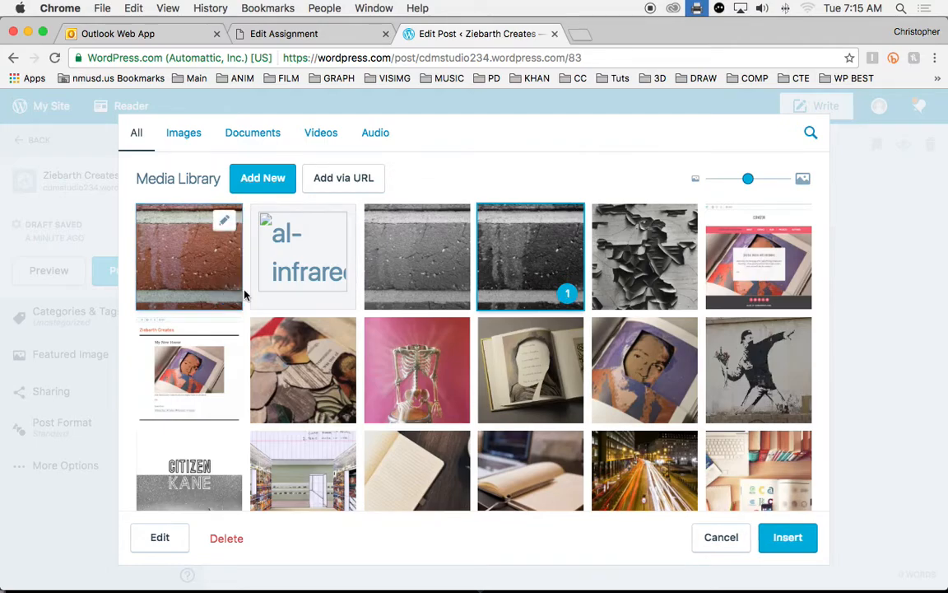
{"action": "left_click", "coordinate": [786, 543]}
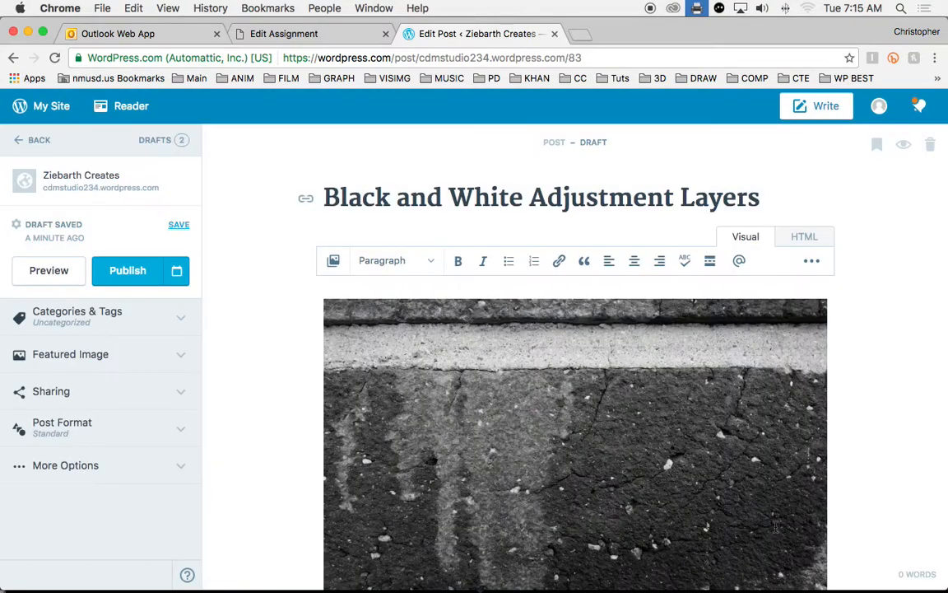
- Add the line "Inspired by Aaron Siskind" below the inserted black and white image
{"action": "scroll", "coordinate": [787, 493], "scroll_direction": "down", "scroll_amount": 3}
{"action": "scroll", "coordinate": [744, 464], "scroll_direction": "up", "scroll_amount": 1}
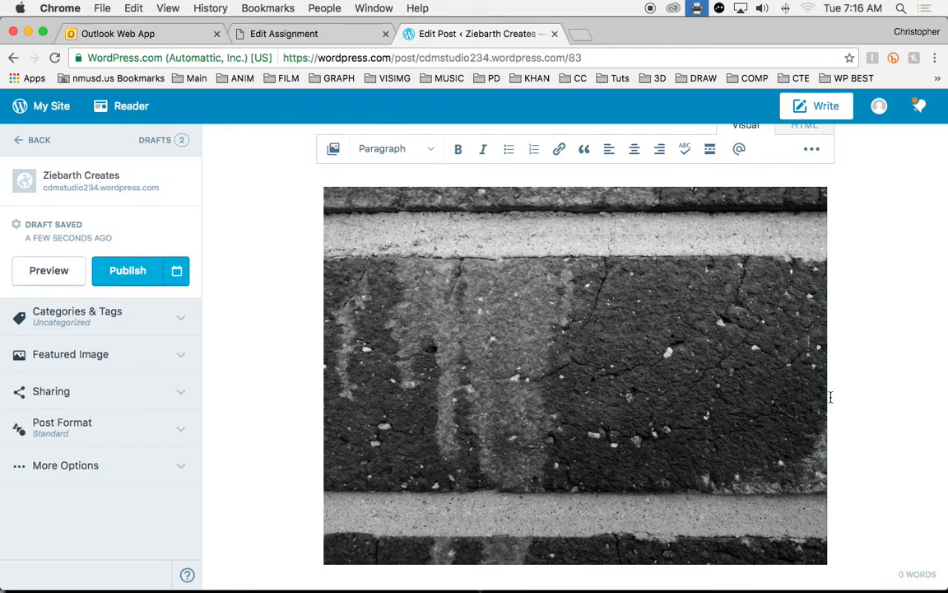
{"action": "type", "text": "Inspi"}
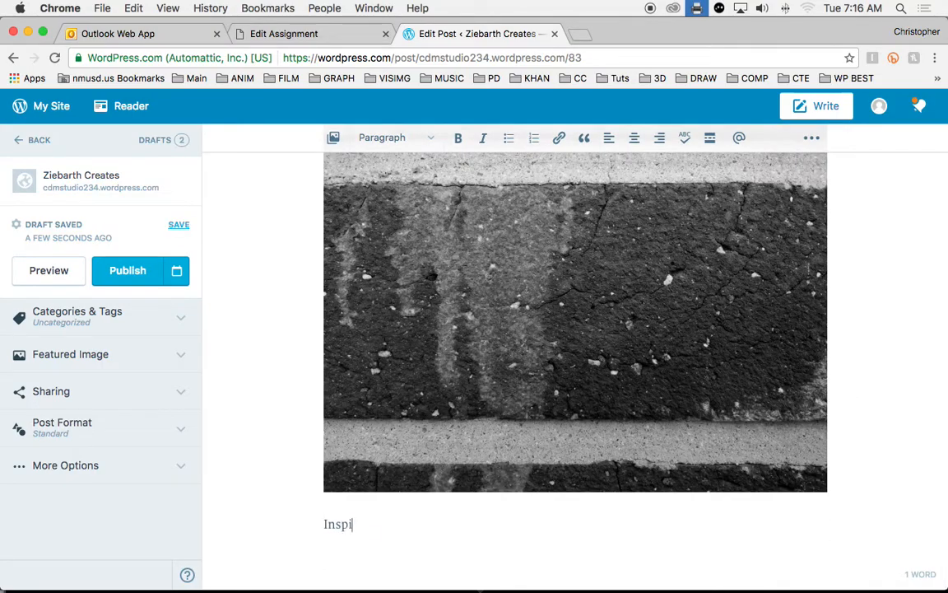
{"action": "type", "text": "red by Aaron Siskind"}
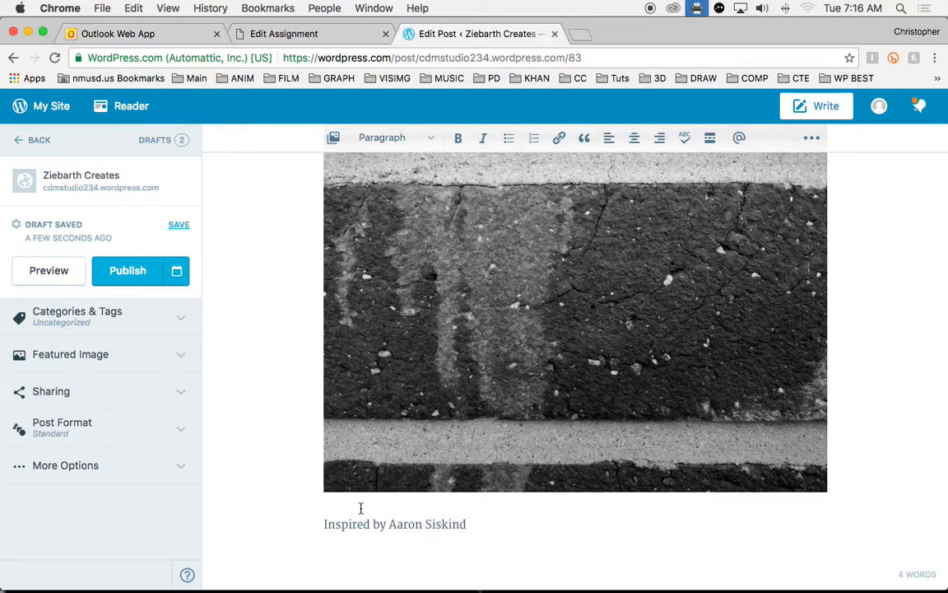
- Insert "My Favorite, default settings, with Red Darkened 40" in front of "Inspired by Aaron Siskind"
{"action": "left_click", "coordinate": [324, 524]}
{"action": "type", "text": "My Favorite,"}
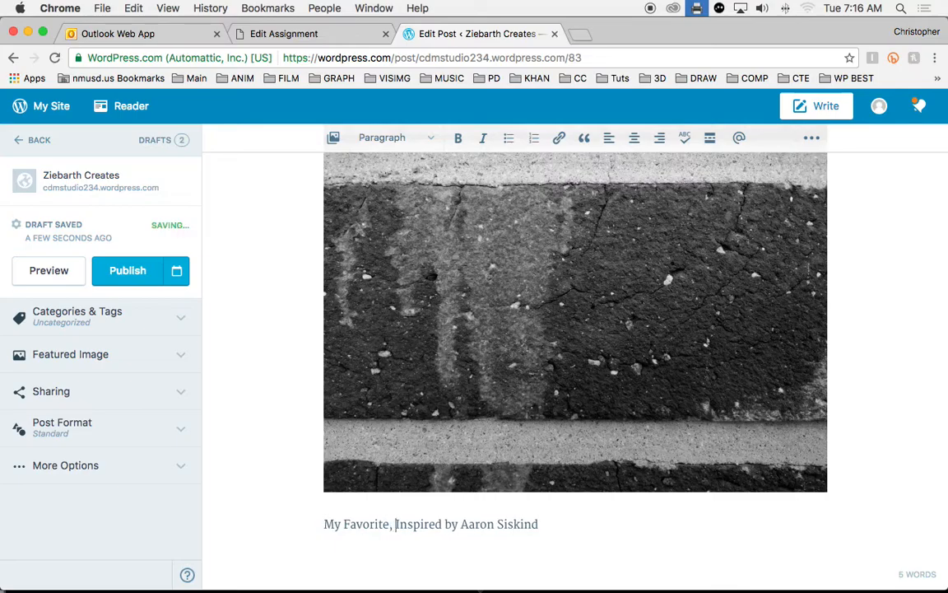
{"action": "type", "text": "def"}
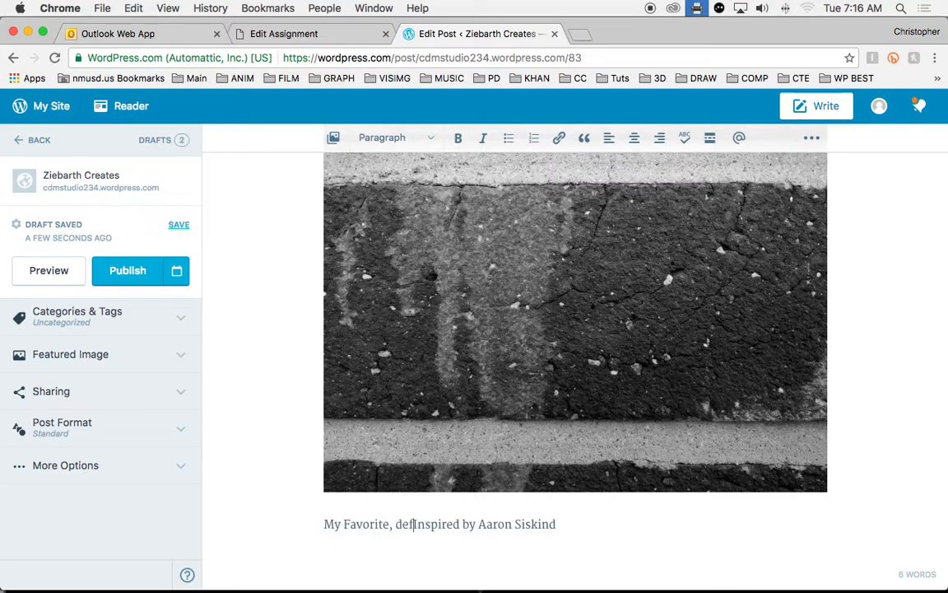
{"action": "type", "text": "ault setting"}
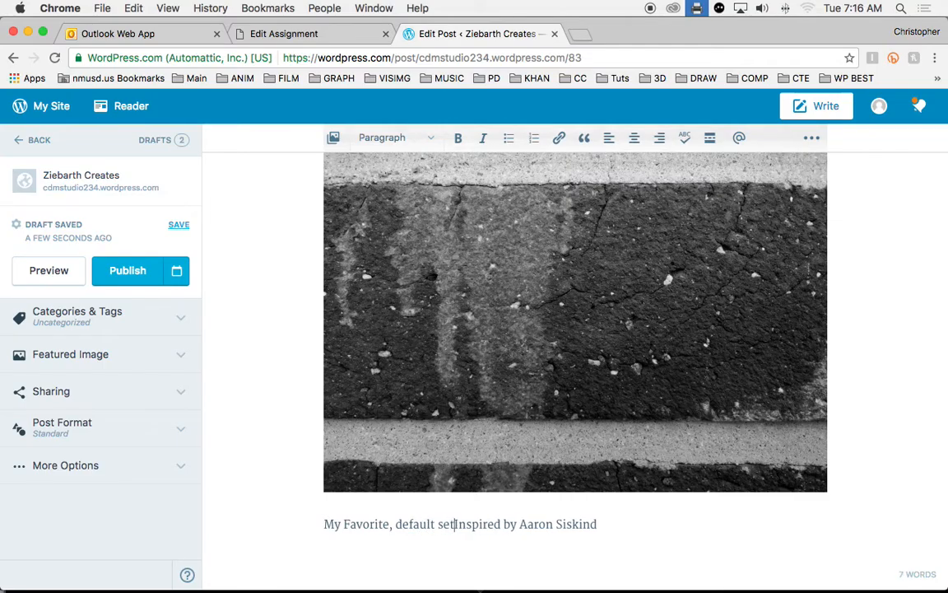
{"action": "type", "text": "s, with "}
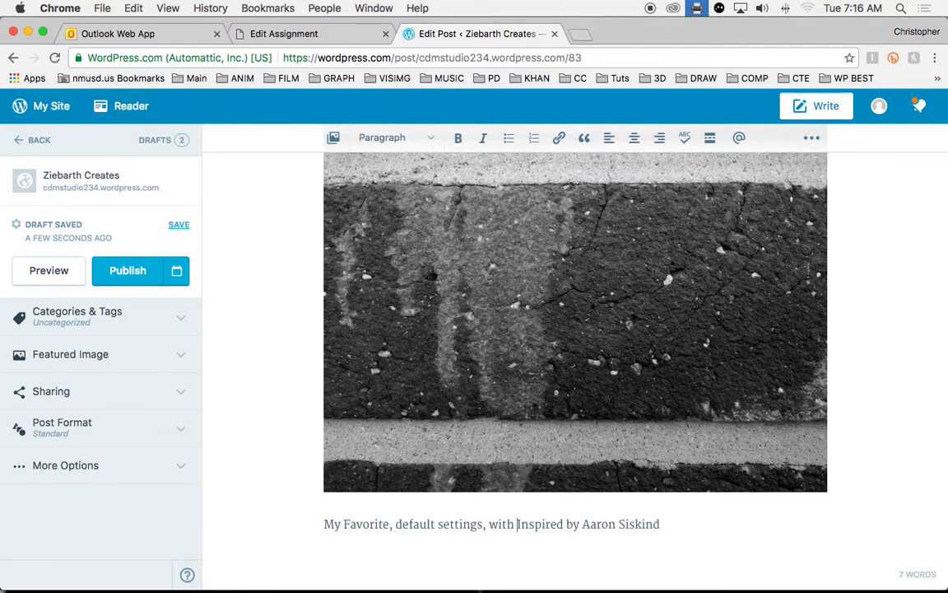
{"action": "type", "text": "Red"}
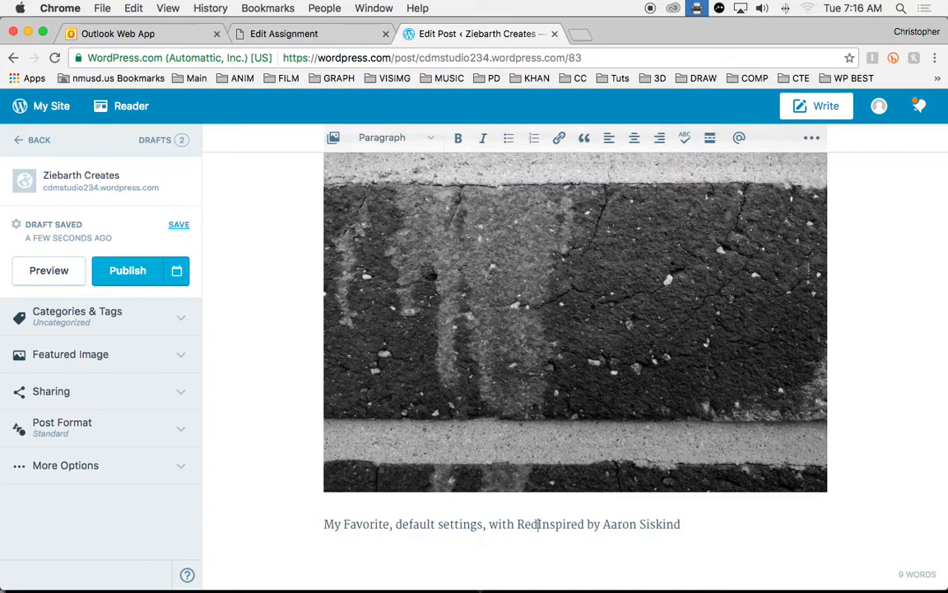
{"action": "type", "text": " Darken"}
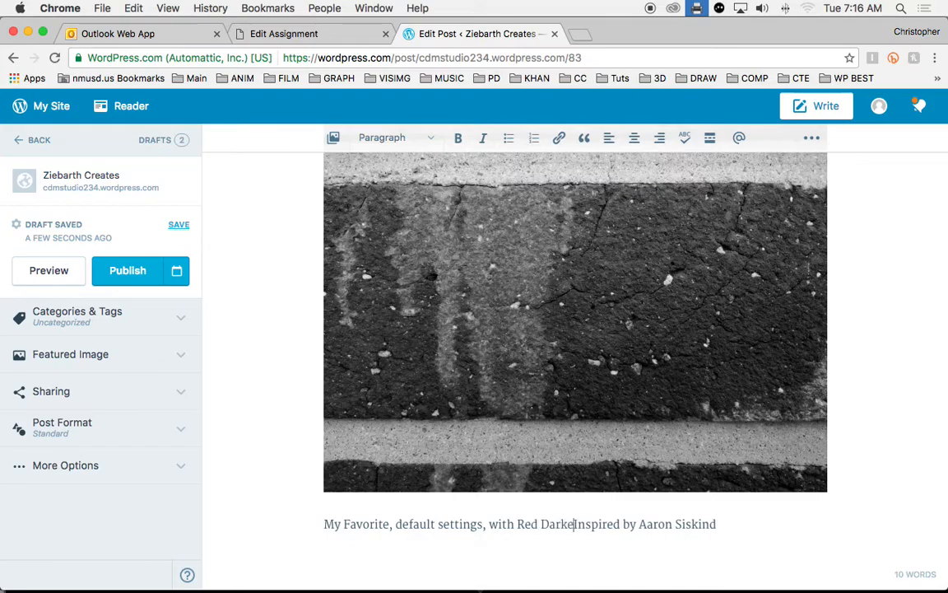
{"action": "type", "text": "ed "}
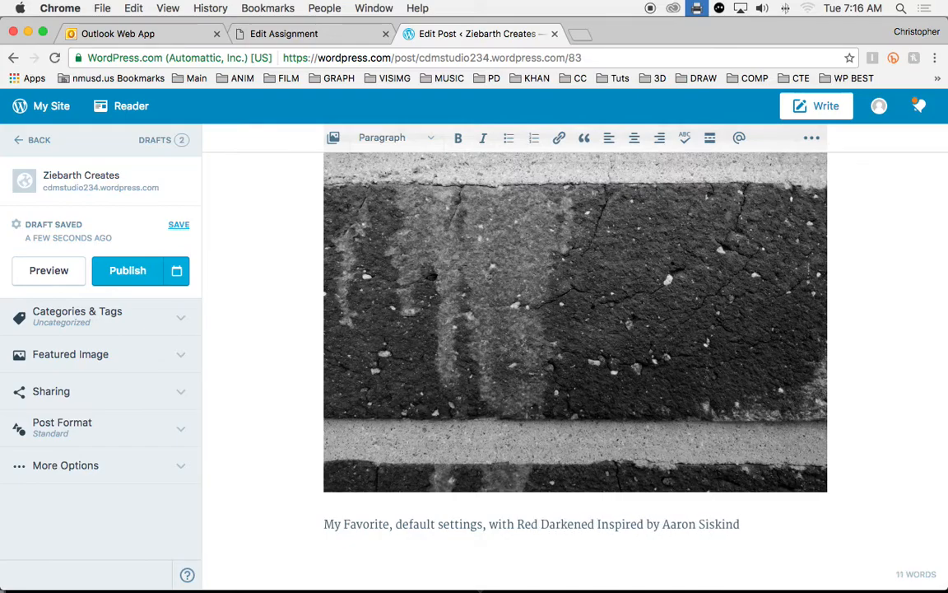
{"action": "type", "text": "40"}
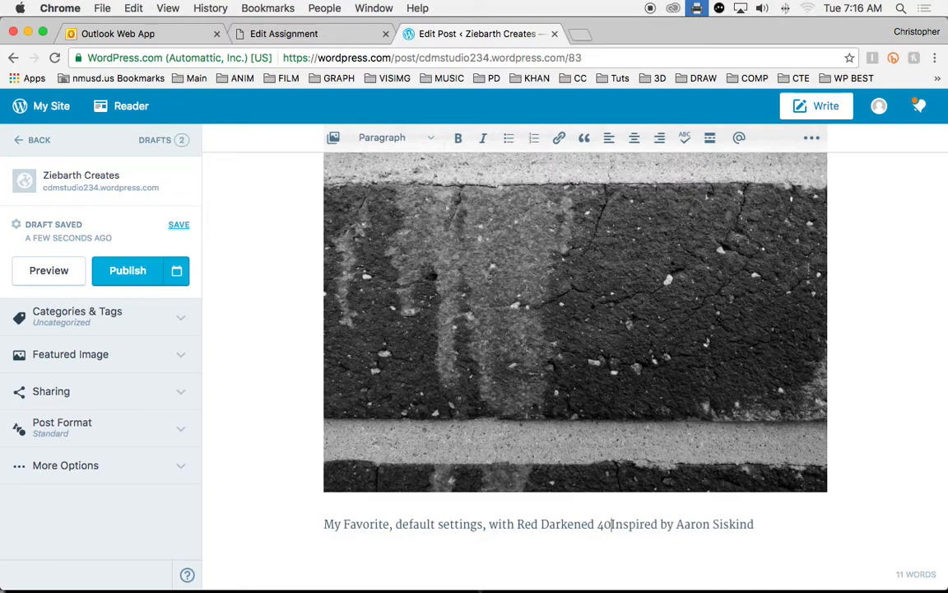
- Reword the caption's ending as "red darkened 40 points:" and move "Inspired by Aaron Siskind" to its own paragraph
{"action": "key", "text": "BackSpace"}
{"action": "key", "text": "BackSpace"}
{"action": "key", "text": "BackSpace"}
{"action": "key", "text": "BackSpace"}
{"action": "key", "text": "BackSpace"}
{"action": "key", "text": "BackSpace"}
{"action": "key", "text": "BackSpace"}
{"action": "key", "text": "BackSpace"}
{"action": "key", "text": "BackSpace"}
{"action": "key", "text": "BackSpace"}
{"action": "key", "text": "BackSpace"}
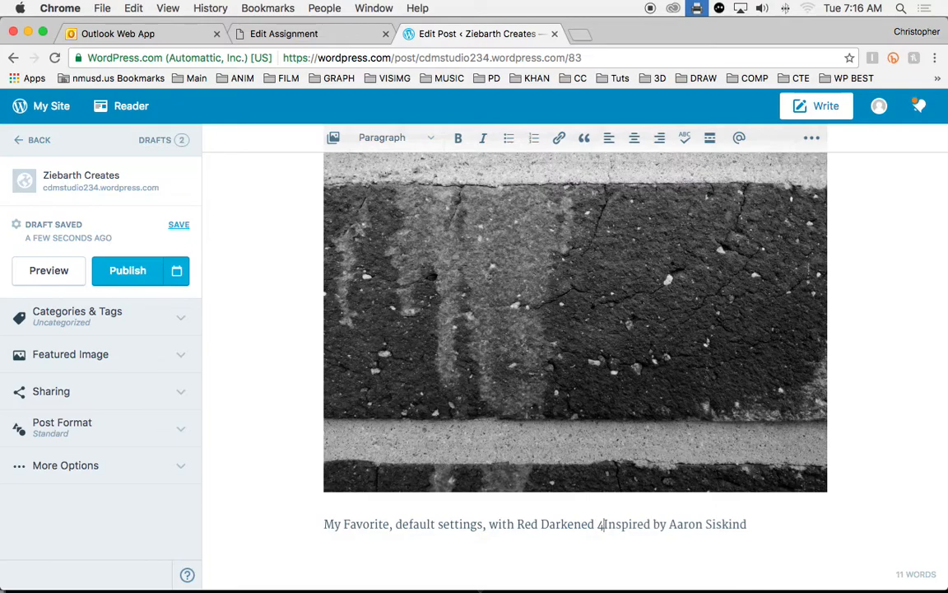
{"action": "type", "text": "Darken"}
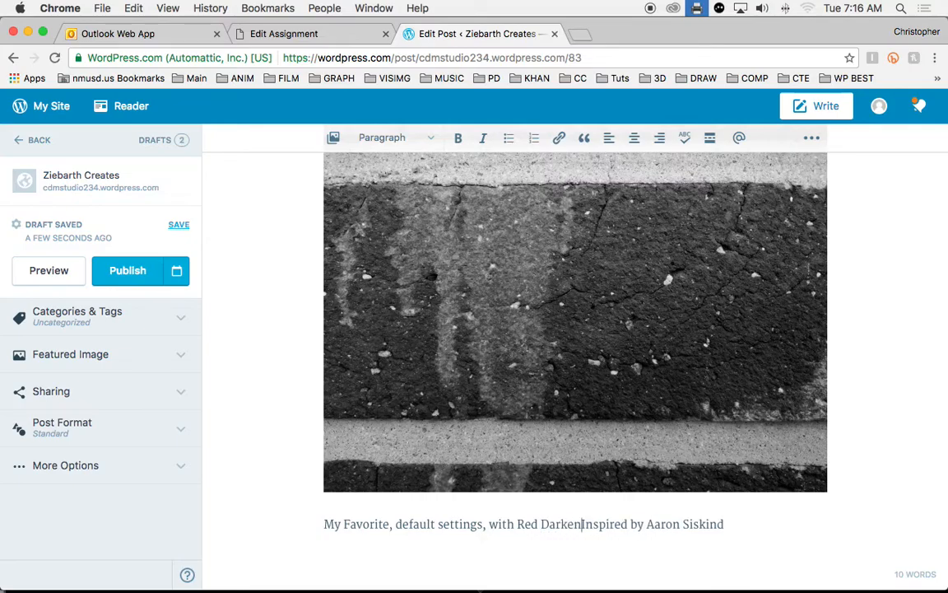
{"action": "key", "text": "BackSpace"}
{"action": "key", "text": "BackSpace"}
{"action": "key", "text": "BackSpace"}
{"action": "key", "text": "BackSpace"}
{"action": "key", "text": "BackSpace"}
{"action": "key", "text": "BackSpace"}
{"action": "key", "text": "BackSpace"}
{"action": "key", "text": "BackSpace"}
{"action": "key", "text": "BackSpace"}
{"action": "key", "text": "BackSpace"}
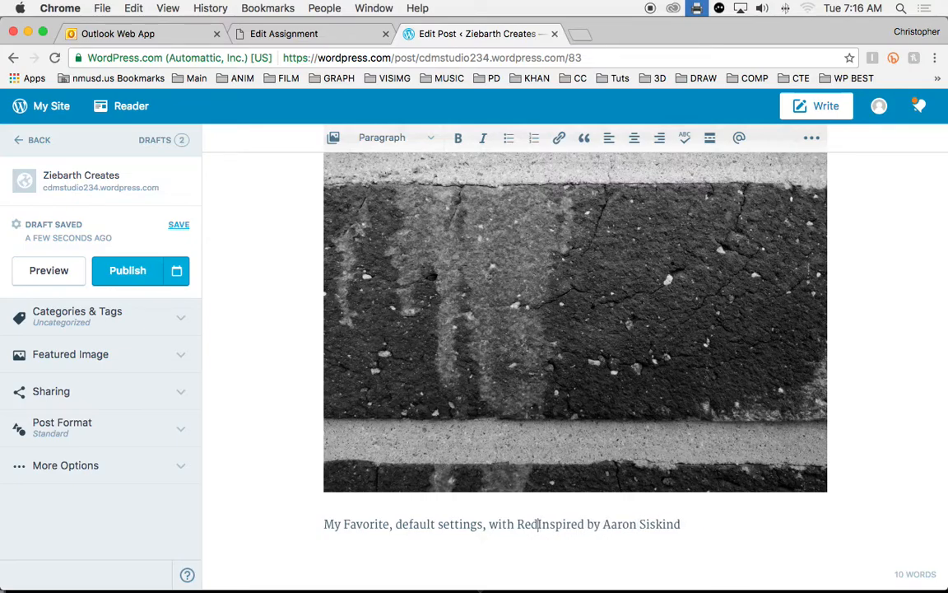
{"action": "type", "text": "red "}
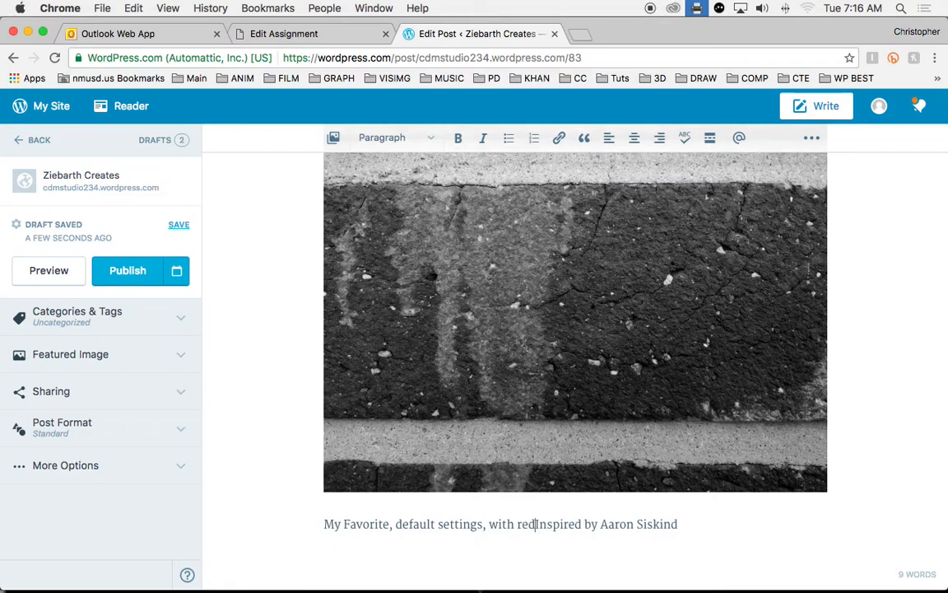
{"action": "type", "text": "darkened "}
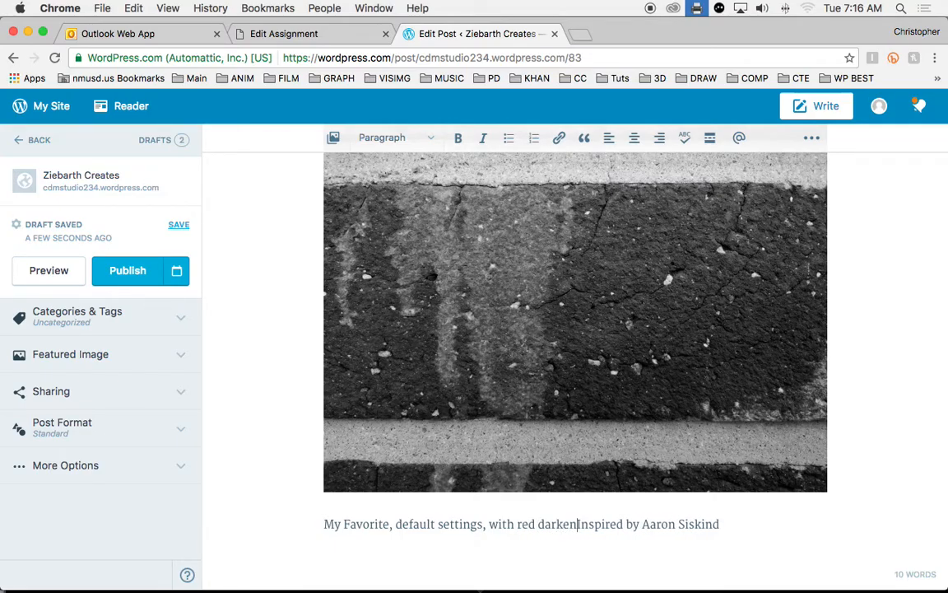
{"action": "type", "text": "40 points:"}
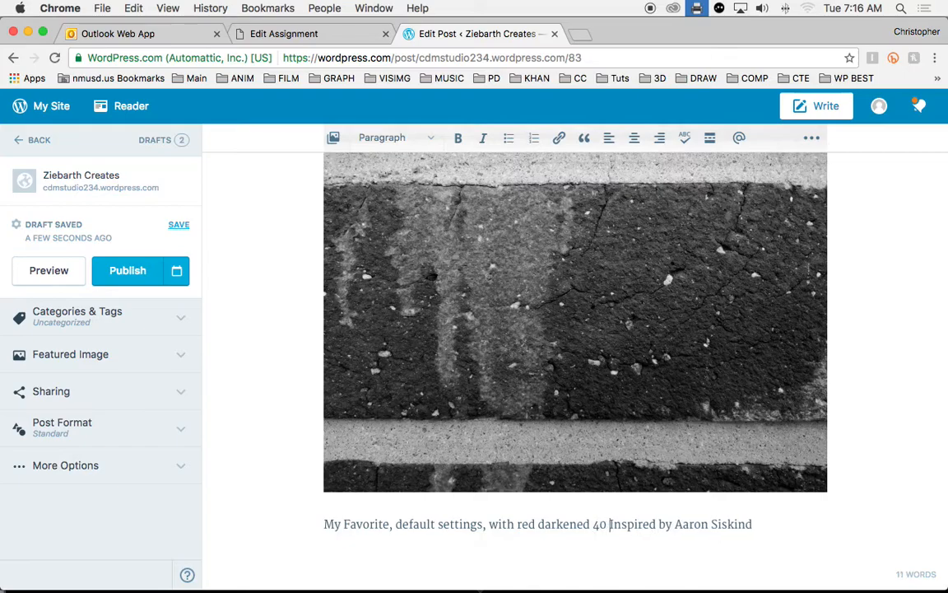
{"action": "key", "text": "Return"}
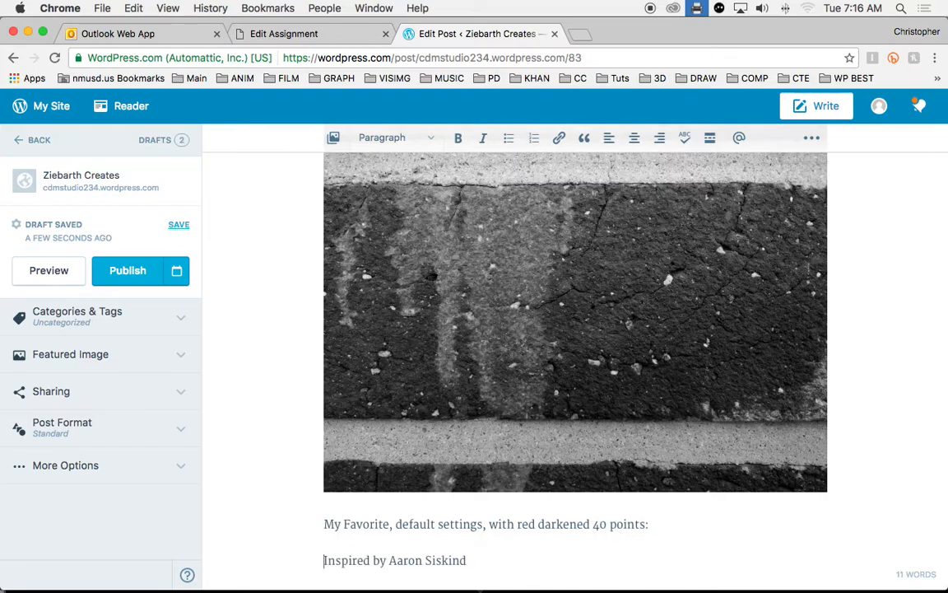
- Insert the original color brick photo from the media library below the "Inspired by Aaron Siskind" line
{"action": "scroll", "coordinate": [570, 384], "scroll_direction": "down", "scroll_amount": 1}
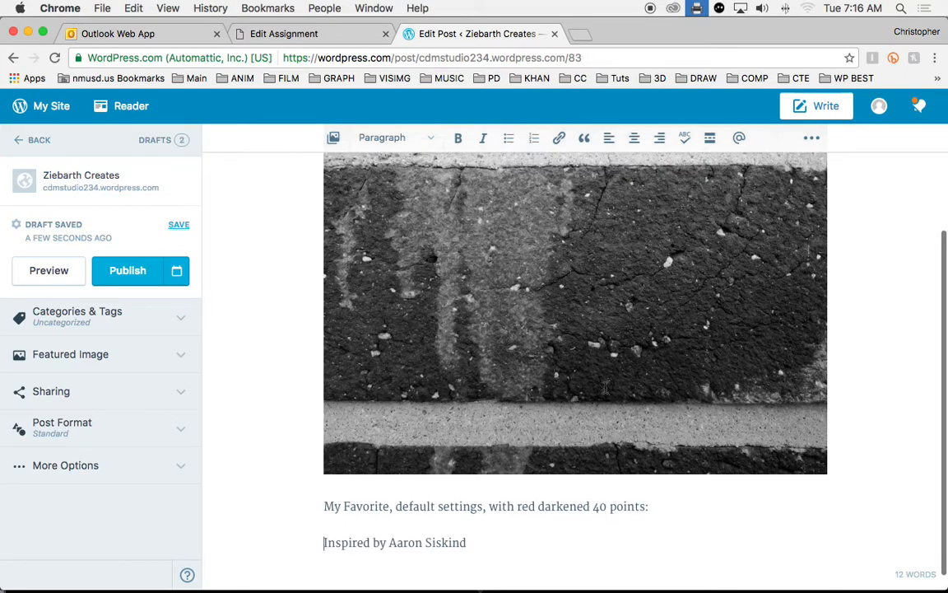
{"action": "left_click", "coordinate": [487, 540]}
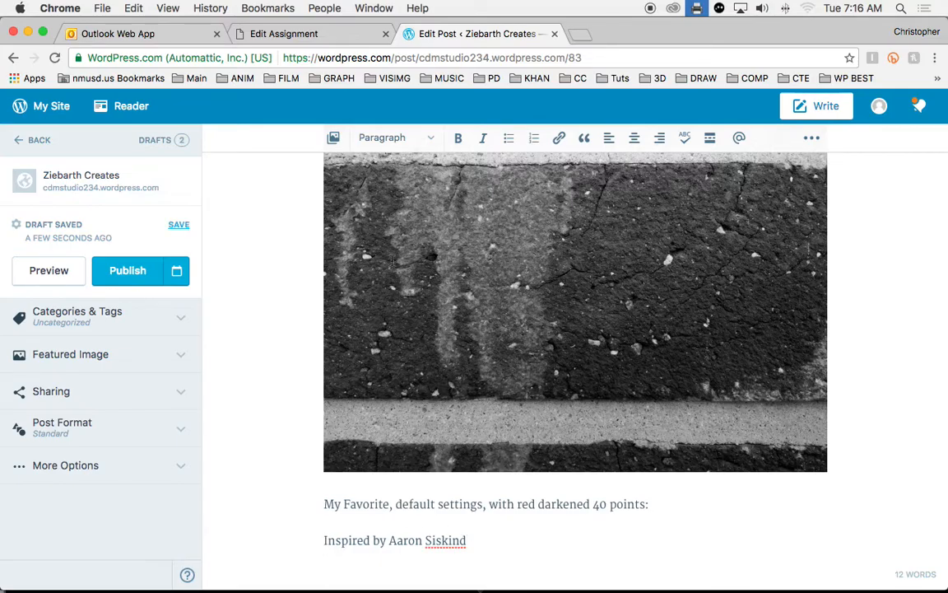
{"action": "left_click", "coordinate": [335, 138]}
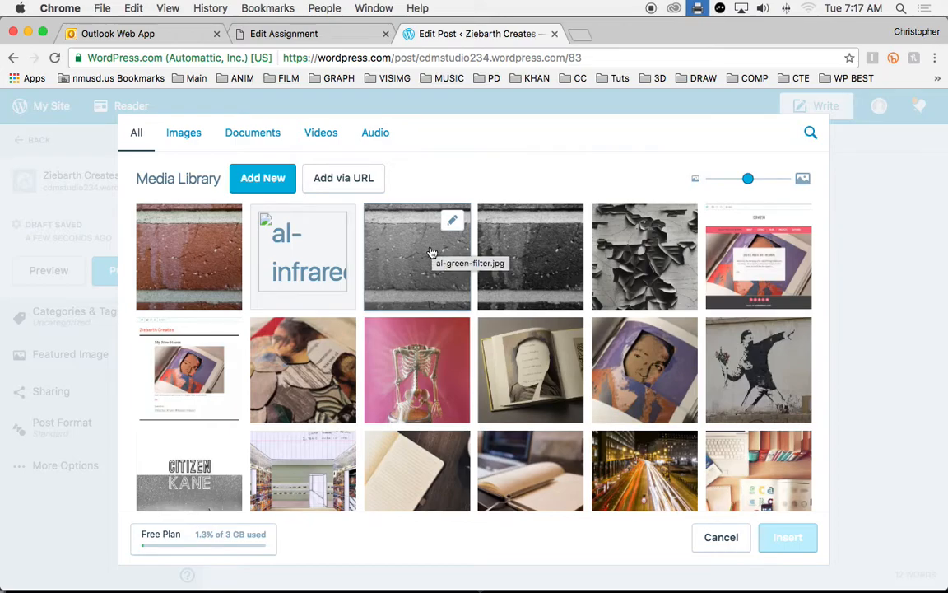
{"action": "left_click", "coordinate": [188, 257]}
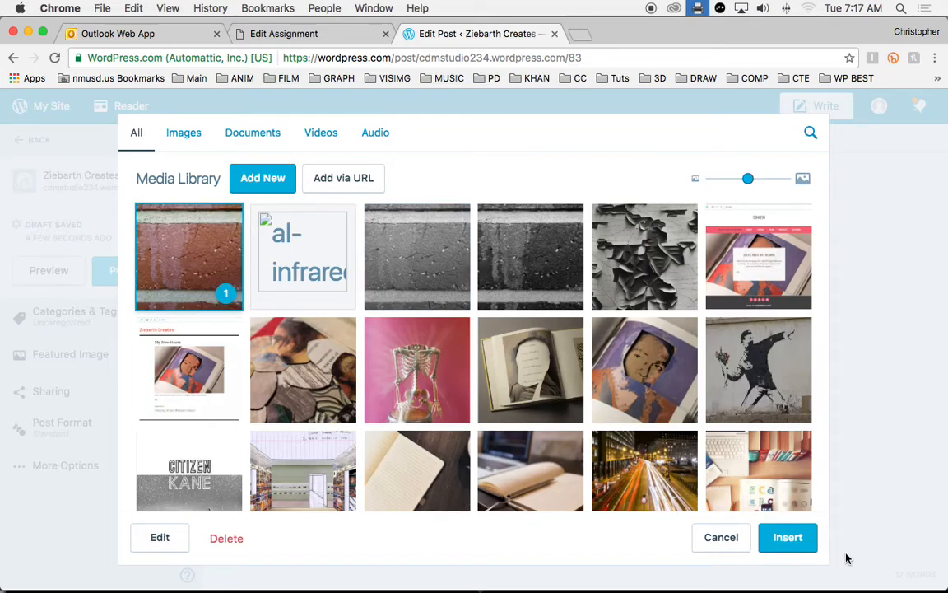
{"action": "left_click", "coordinate": [790, 539]}
{"action": "scroll", "coordinate": [782, 506], "scroll_direction": "down", "scroll_amount": 10}
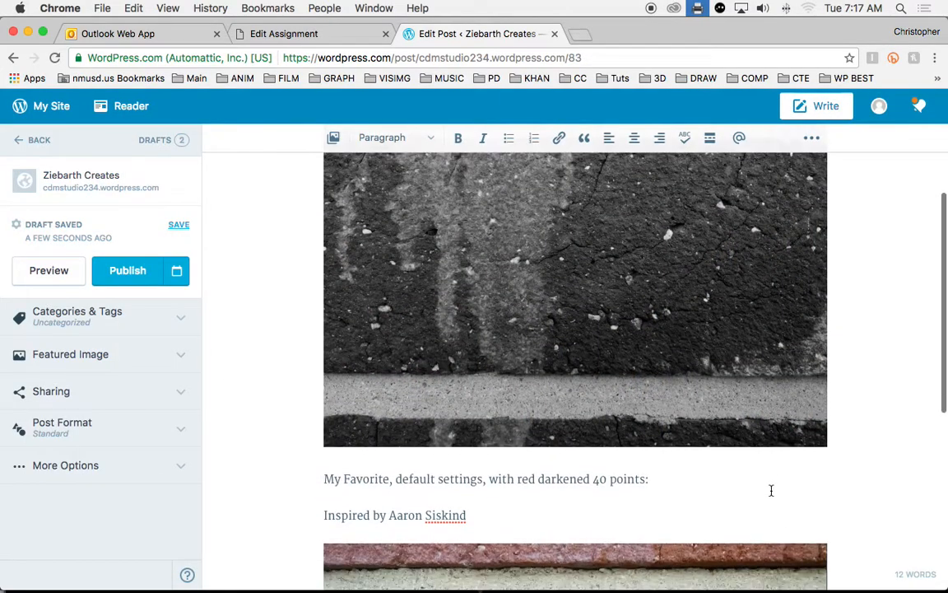
{"action": "scroll", "coordinate": [771, 491], "scroll_direction": "down", "scroll_amount": 2}
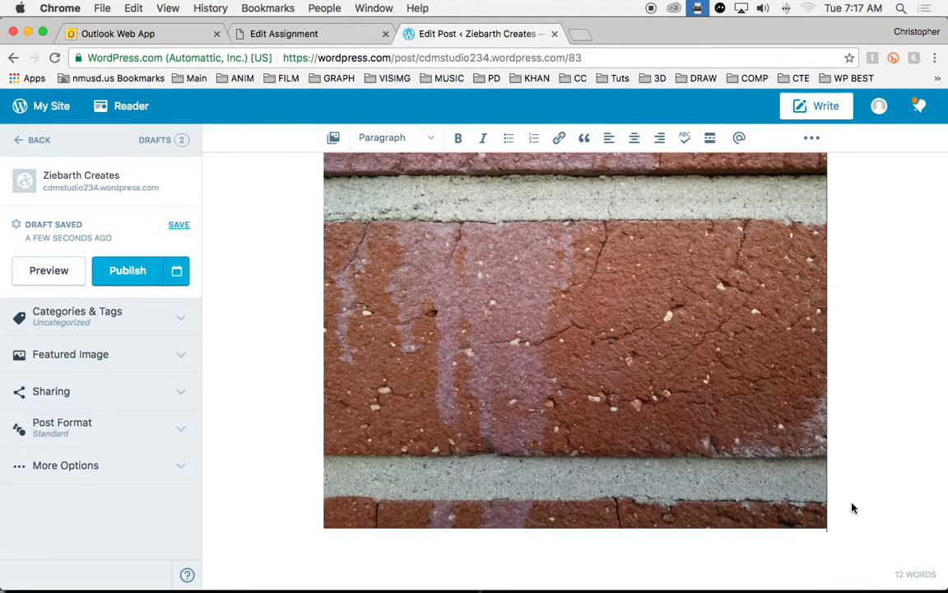
- Caption the color brick photo "Original Color Photo" and open the post's categories and tags settings
{"action": "type", "text": "Original Colo"}
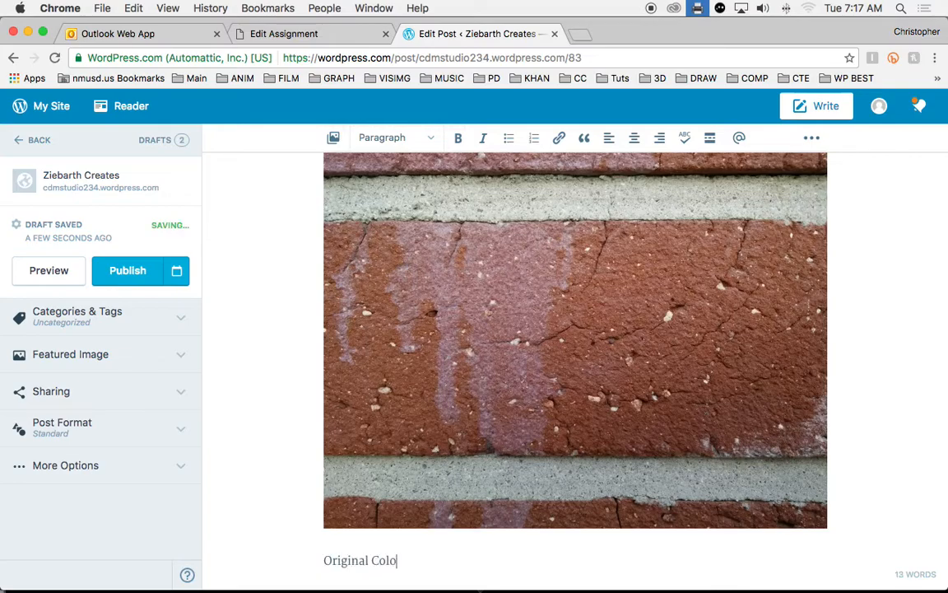
{"action": "type", "text": "r Photo"}
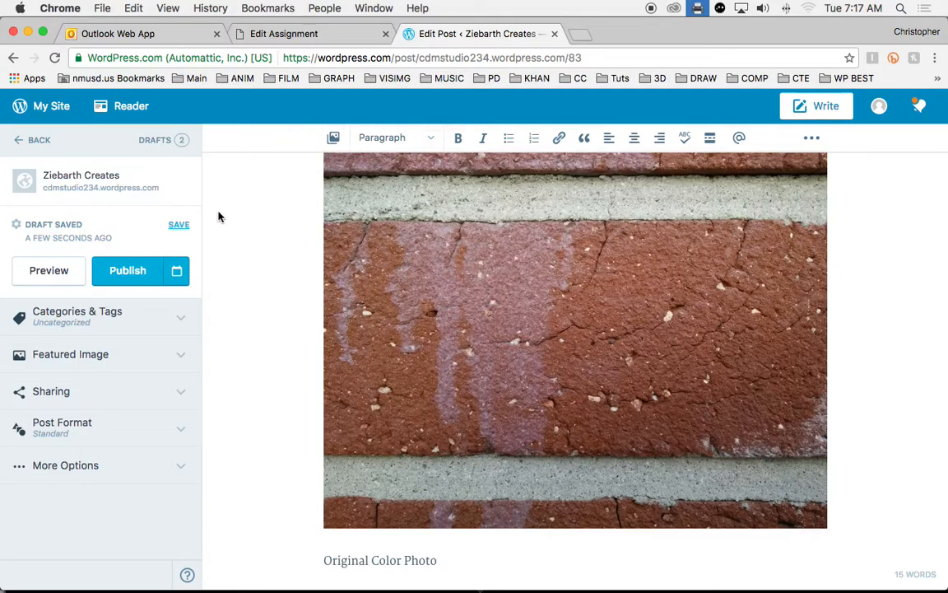
{"action": "left_click", "coordinate": [65, 320]}
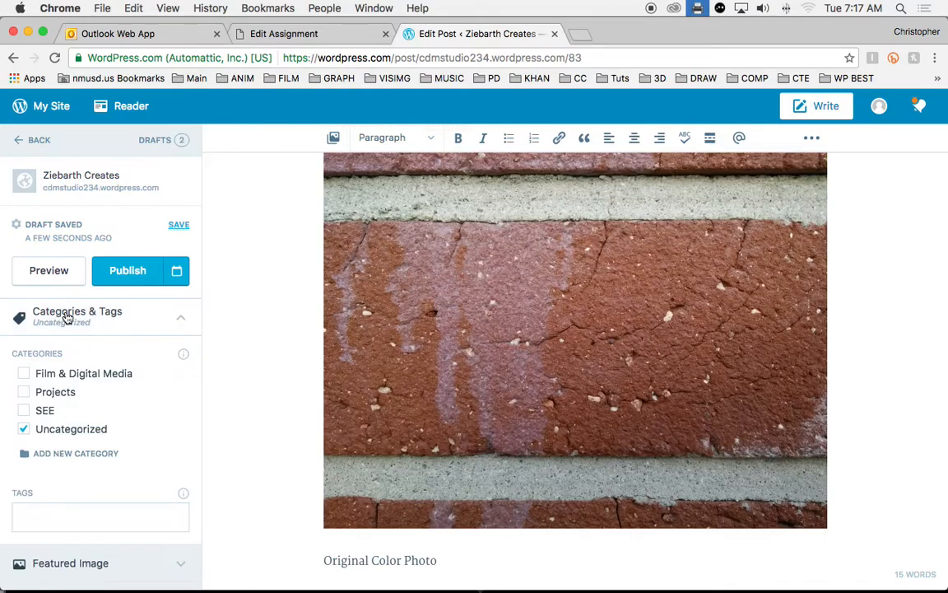
{"action": "left_click", "coordinate": [25, 430]}
{"action": "left_click", "coordinate": [82, 519]}
{"action": "type", "text": "SHARE"}
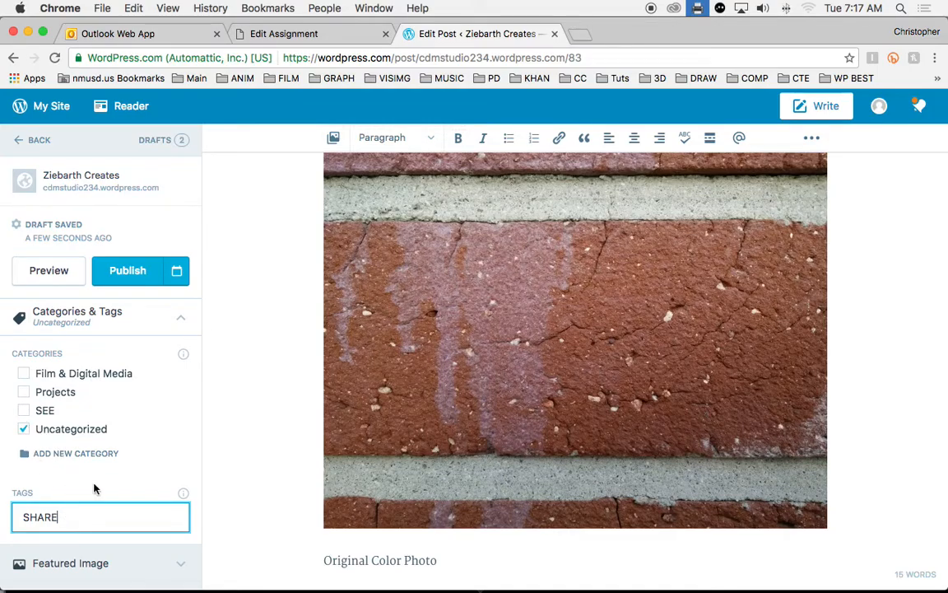
{"action": "scroll", "coordinate": [93, 486], "scroll_direction": "down", "scroll_amount": 3}
{"action": "double_click", "coordinate": [54, 392]}
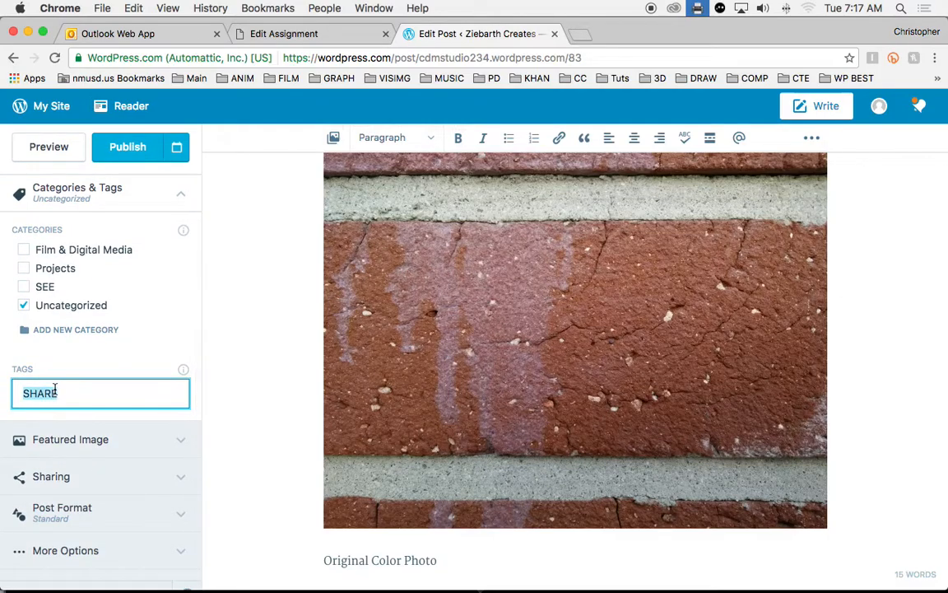
{"action": "key", "text": "BackSpace"}
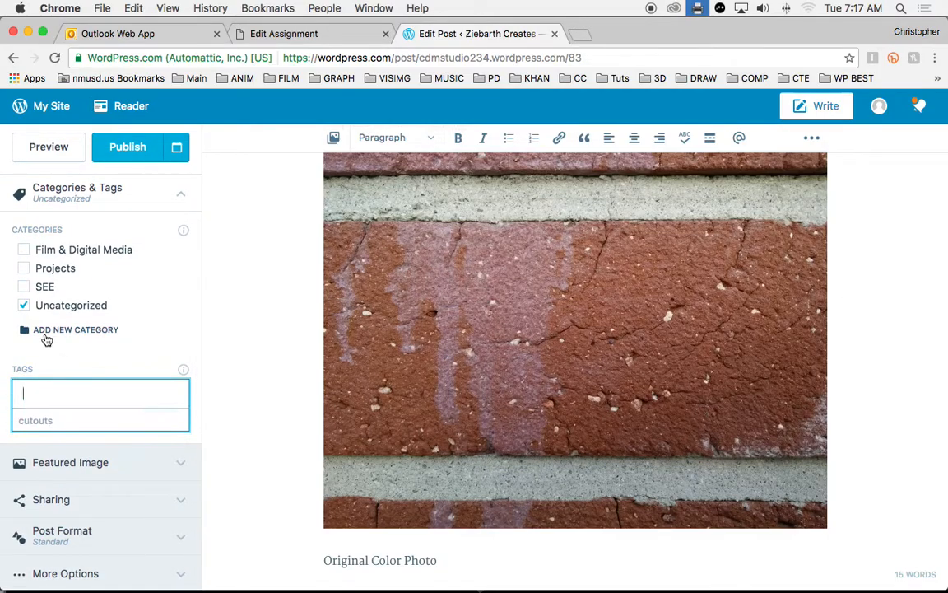
- Create a top-level category named SHARE and assign it to the post in place of Uncategorized
{"action": "left_click", "coordinate": [51, 330]}
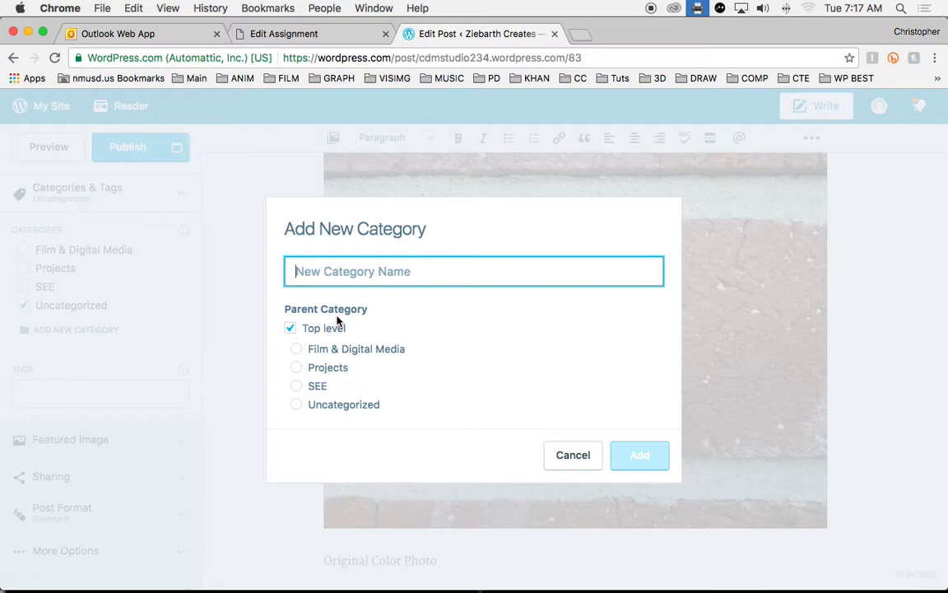
{"action": "type", "text": "SHARE"}
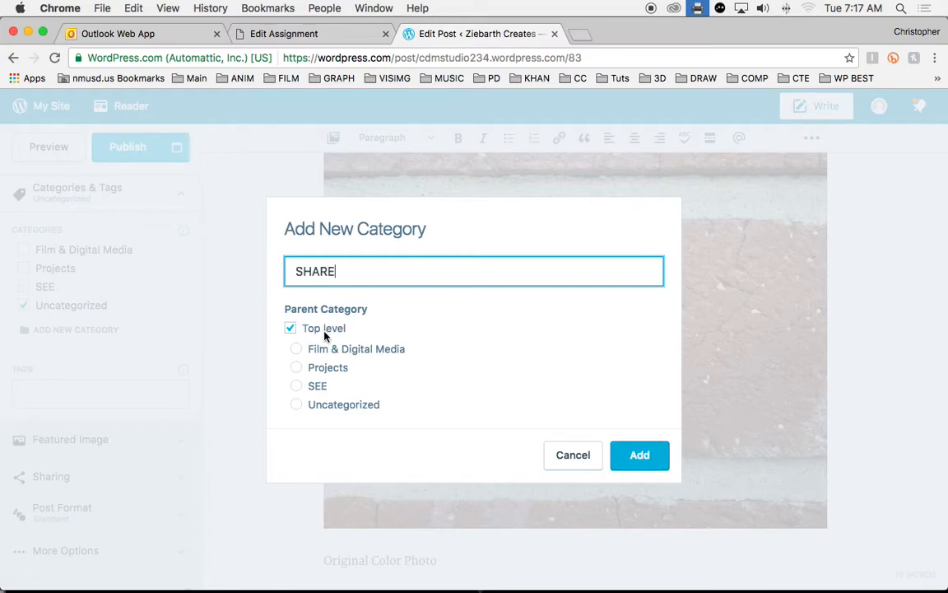
{"action": "left_click", "coordinate": [639, 455]}
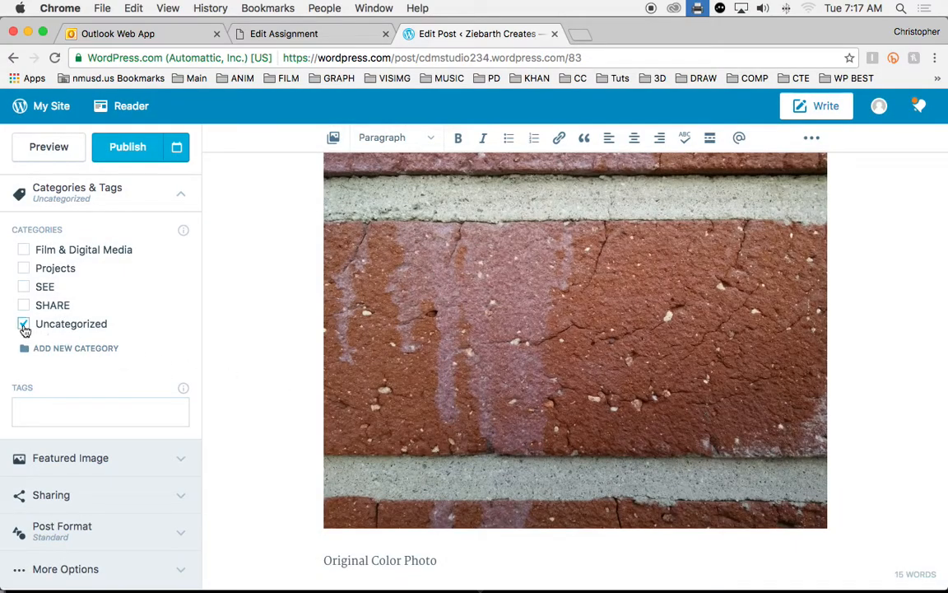
{"action": "left_click", "coordinate": [26, 307]}
{"action": "left_click", "coordinate": [26, 308]}
{"action": "left_click", "coordinate": [26, 307]}
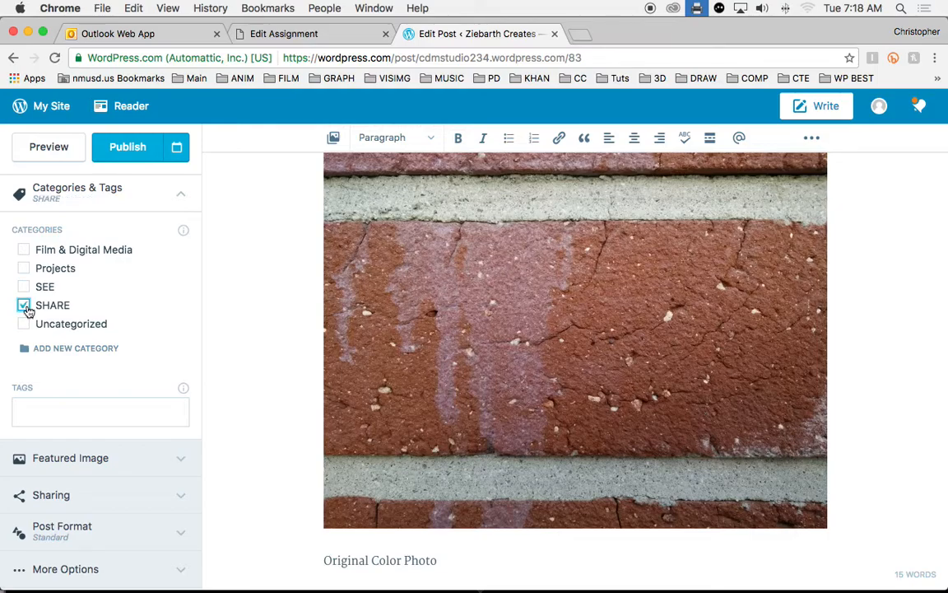
- Publish the post and open its live page
{"action": "left_click", "coordinate": [128, 149]}
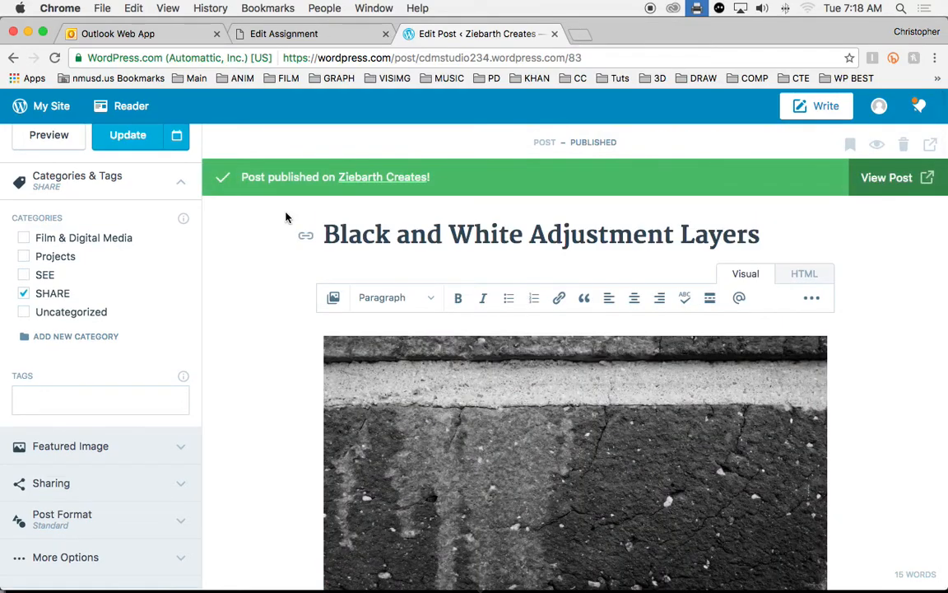
{"action": "left_click", "coordinate": [881, 181]}
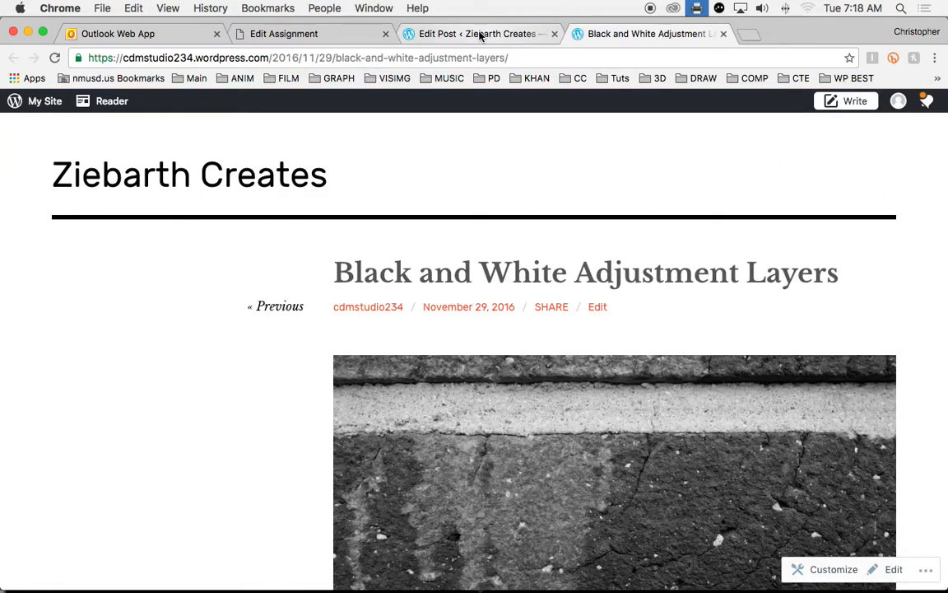
- Examine the published post's web address, images and captions on the live page
{"action": "left_click", "coordinate": [481, 34]}
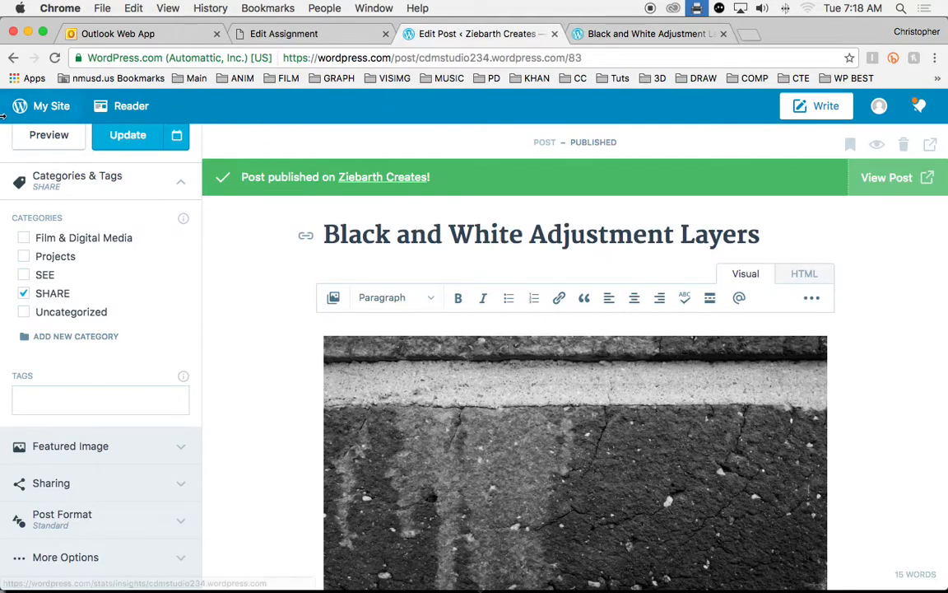
{"action": "left_click", "coordinate": [611, 36]}
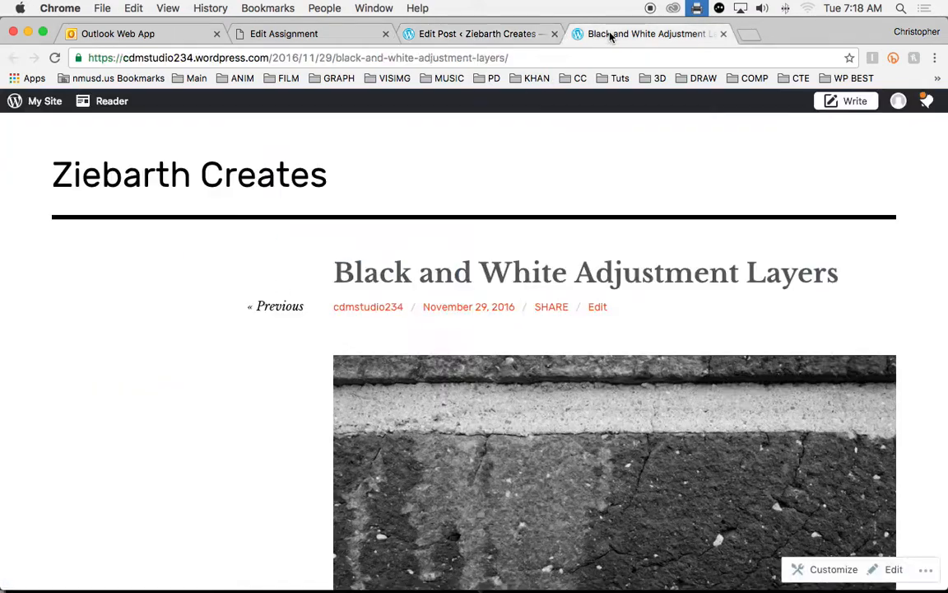
{"action": "left_click_drag", "start_coordinate": [272, 58], "coordinate": [410, 65]}
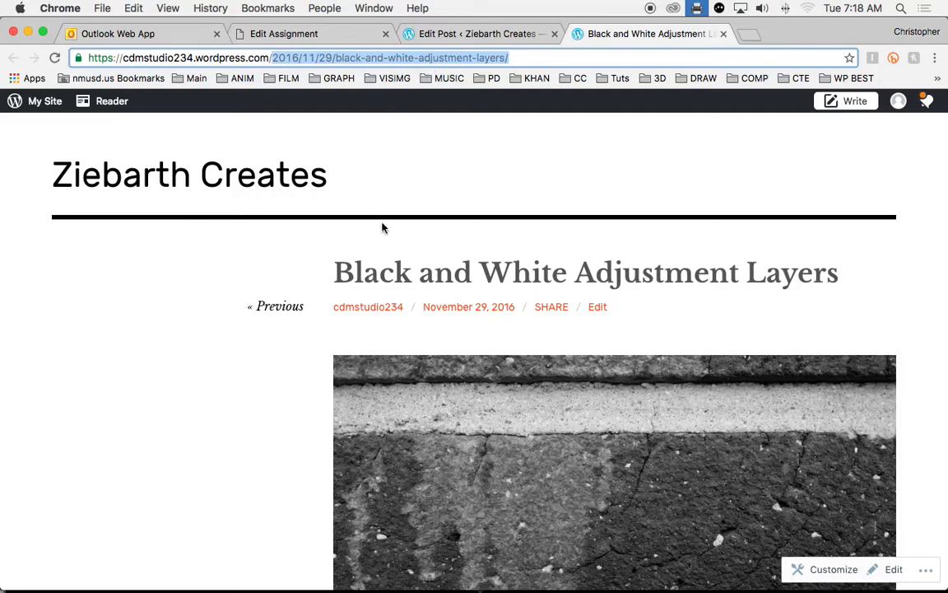
{"action": "scroll", "coordinate": [381, 227], "scroll_direction": "down", "scroll_amount": 3}
{"action": "scroll", "coordinate": [381, 227], "scroll_direction": "down", "scroll_amount": 5}
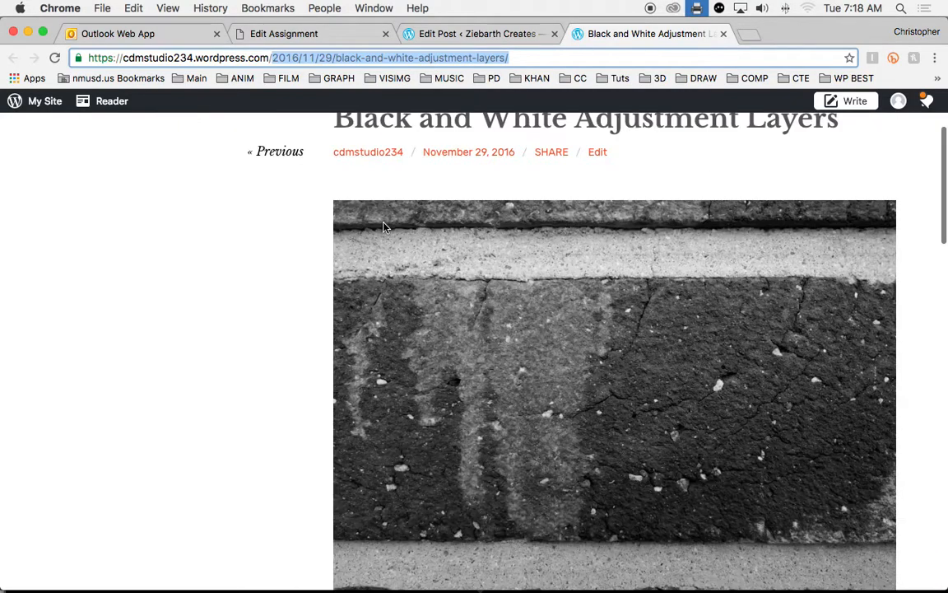
{"action": "scroll", "coordinate": [383, 228], "scroll_direction": "down", "scroll_amount": 1}
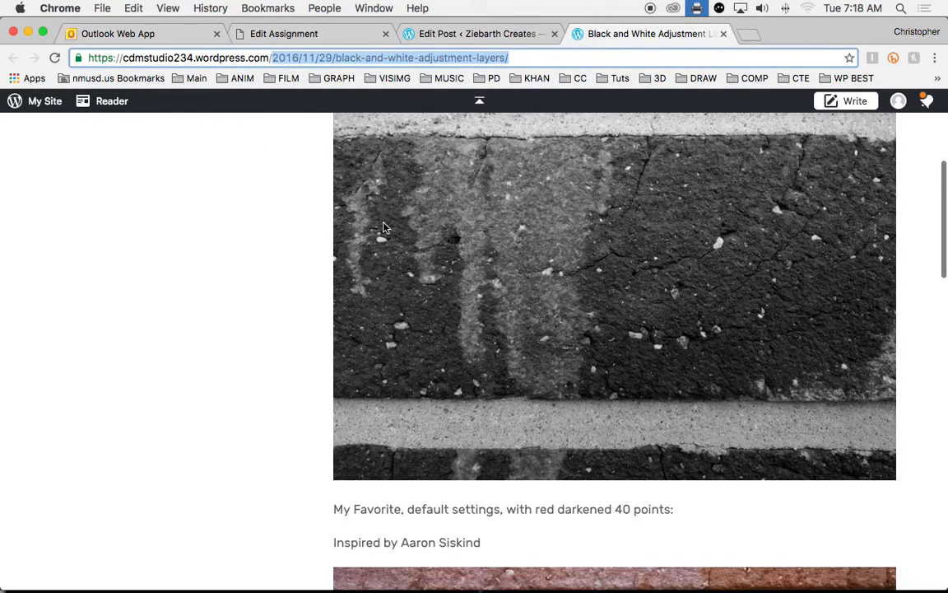